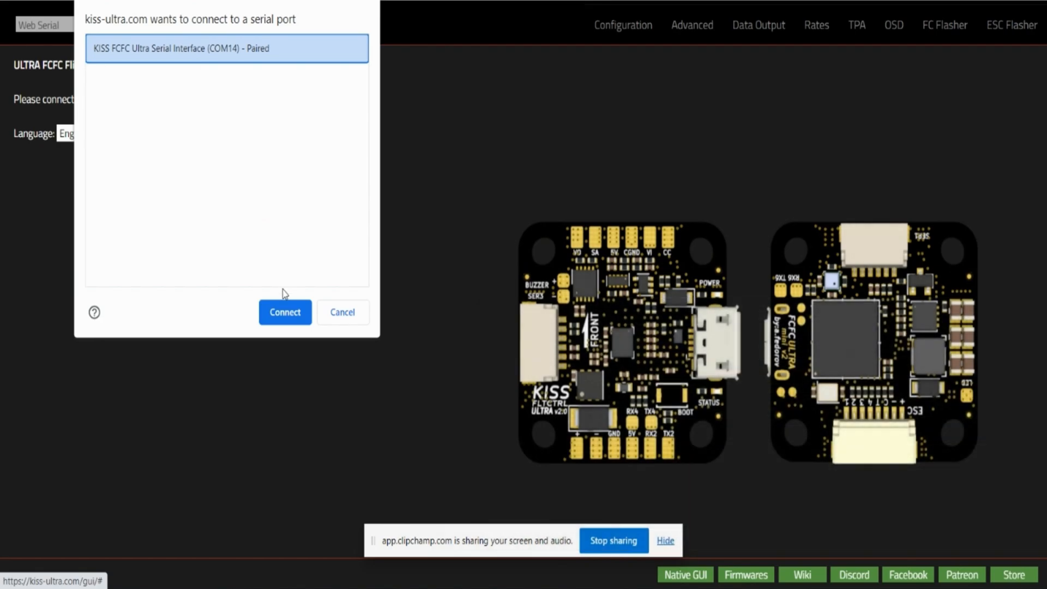
Connect to the KISS FCFC Ultra Serial Interface on COM14 and activate the flight controller.
{"action": "left_click", "coordinate": [285, 311]}
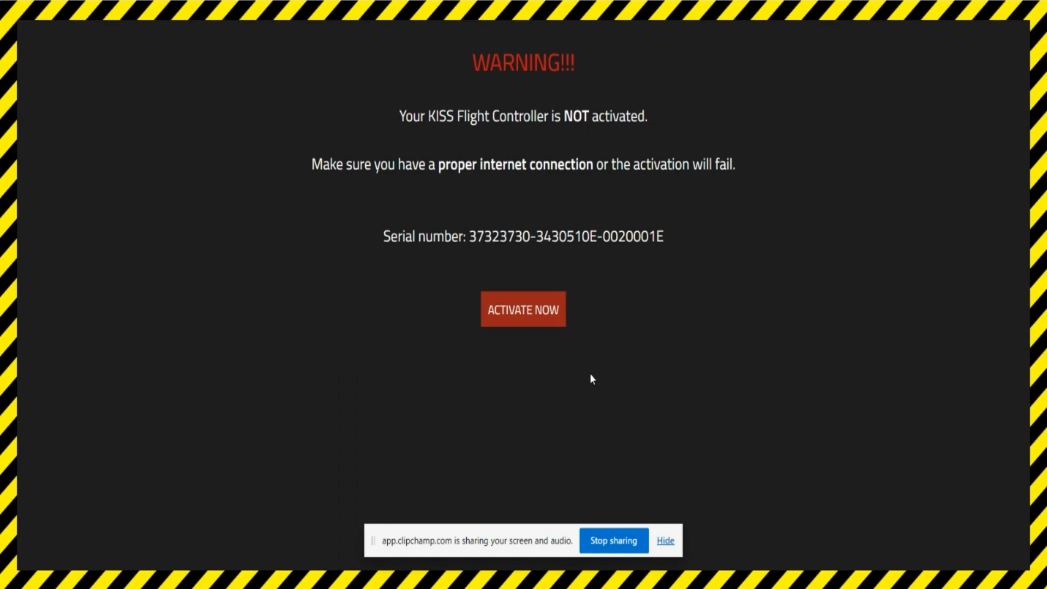
{"action": "left_click", "coordinate": [534, 322]}
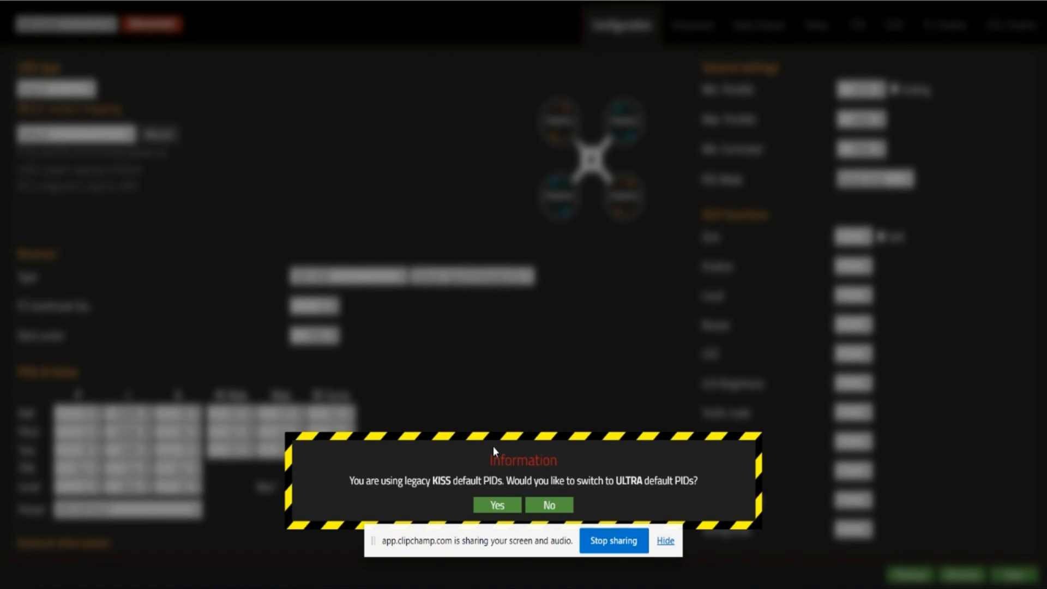
Switch the legacy KISS PIDs to the ULTRA default PIDs and check the general information of the flight controller.
{"action": "left_click", "coordinate": [503, 507]}
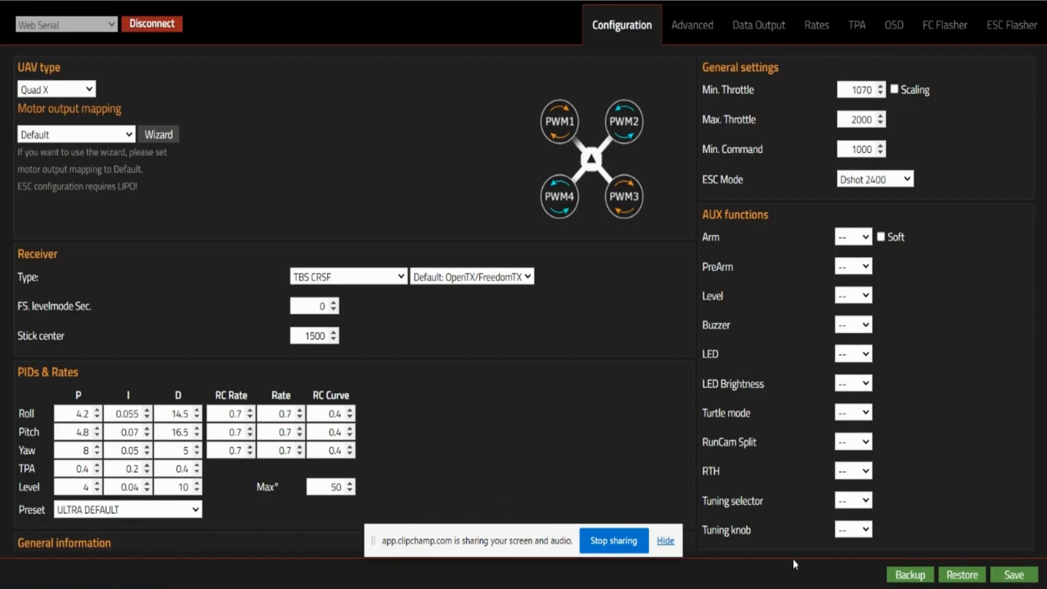
{"action": "scroll", "coordinate": [794, 567], "scroll_direction": "down", "scroll_amount": 2}
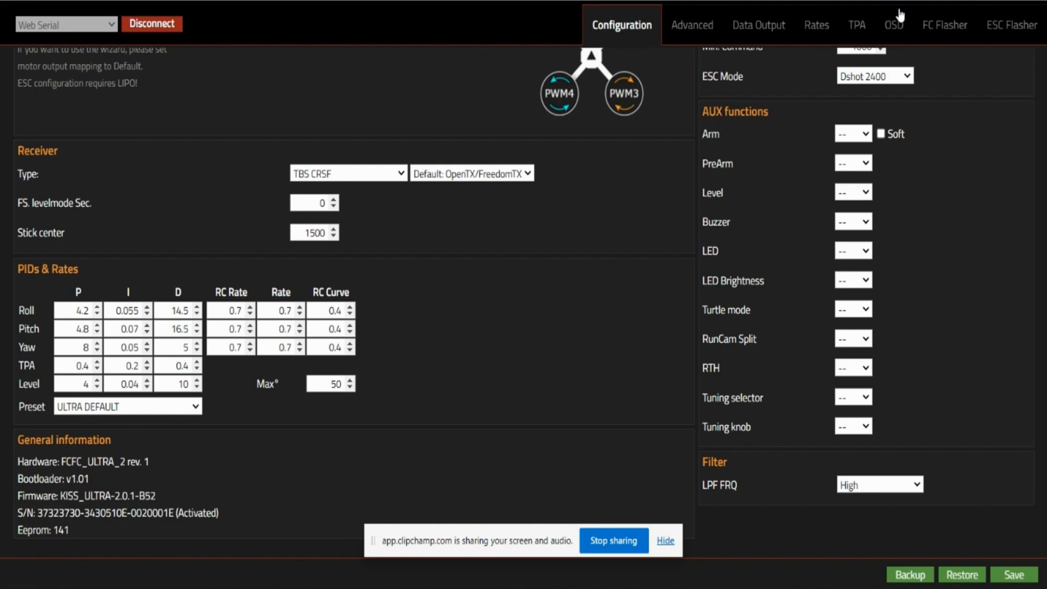
Download remote firmware version 2.0.1-B52 for the KISS_ULTRA - FCFC_ULTRA flight controller in the FC Flasher.
{"action": "left_click", "coordinate": [949, 31]}
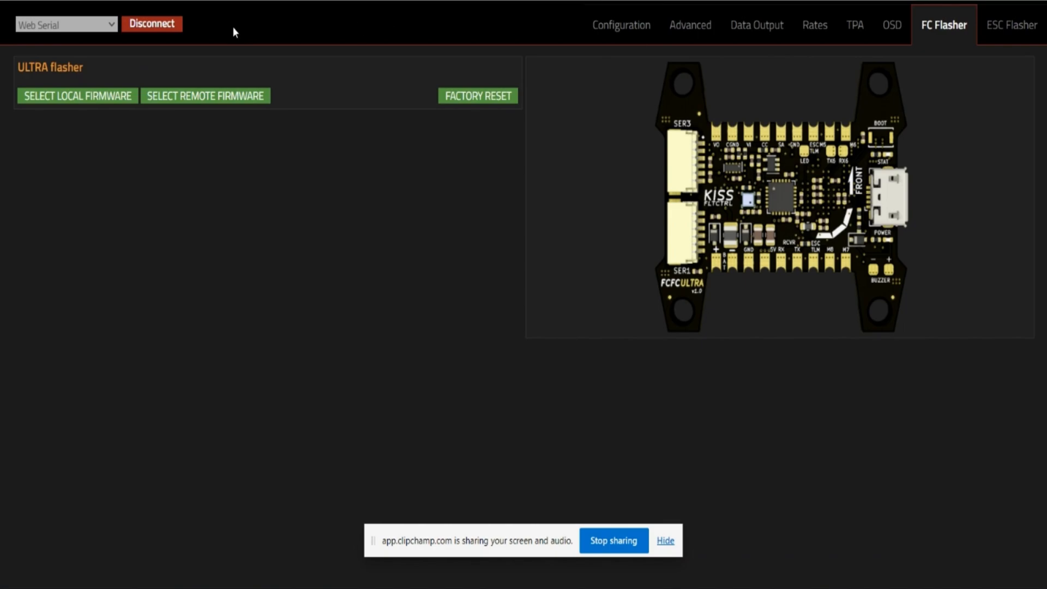
{"action": "left_click", "coordinate": [230, 101]}
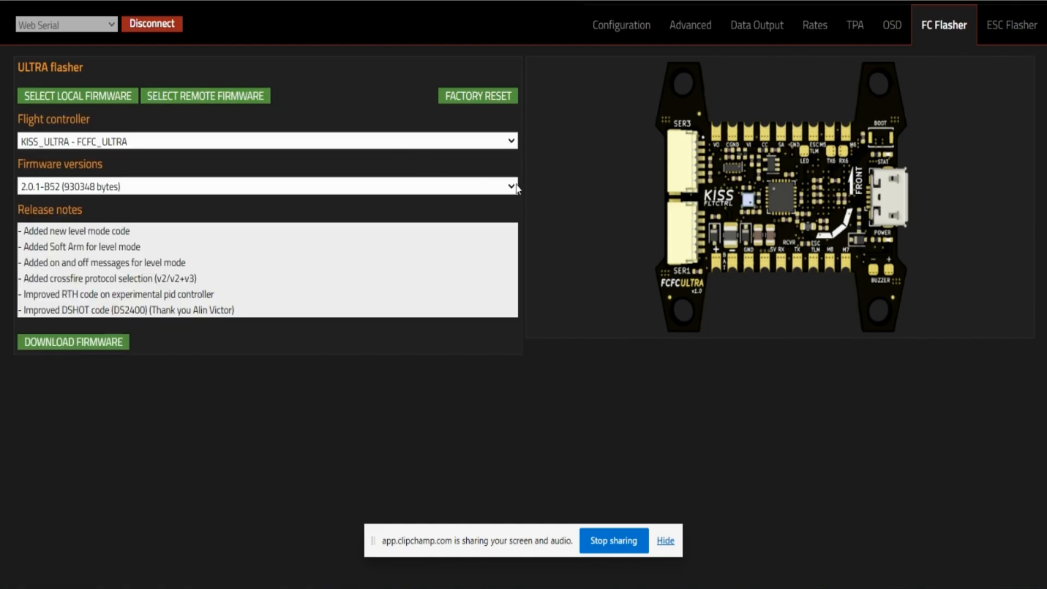
{"action": "left_click", "coordinate": [510, 187]}
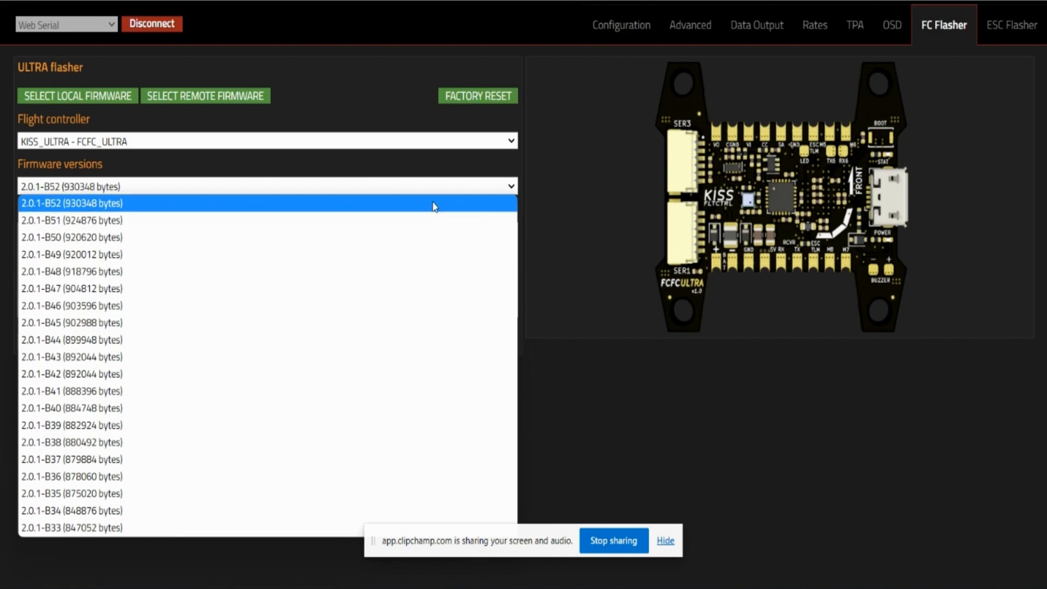
{"action": "left_click", "coordinate": [564, 154]}
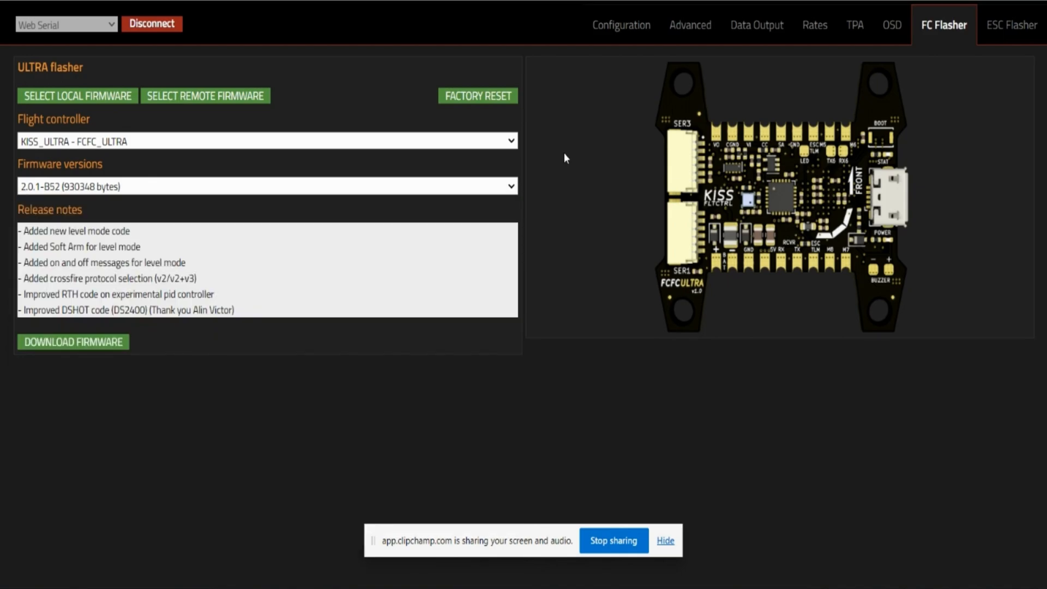
{"action": "left_click", "coordinate": [516, 186]}
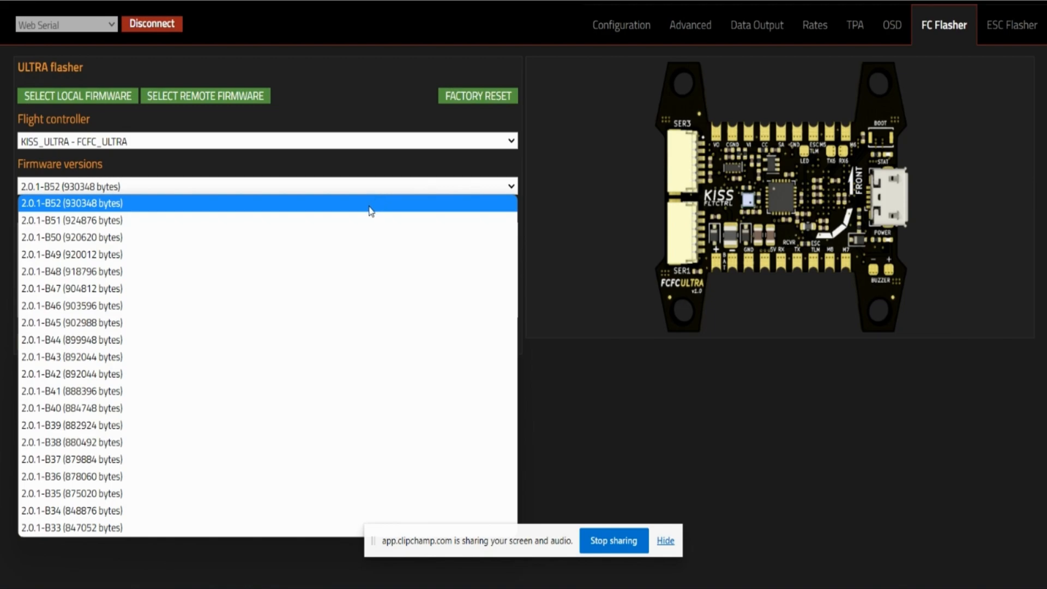
{"action": "left_click", "coordinate": [365, 204]}
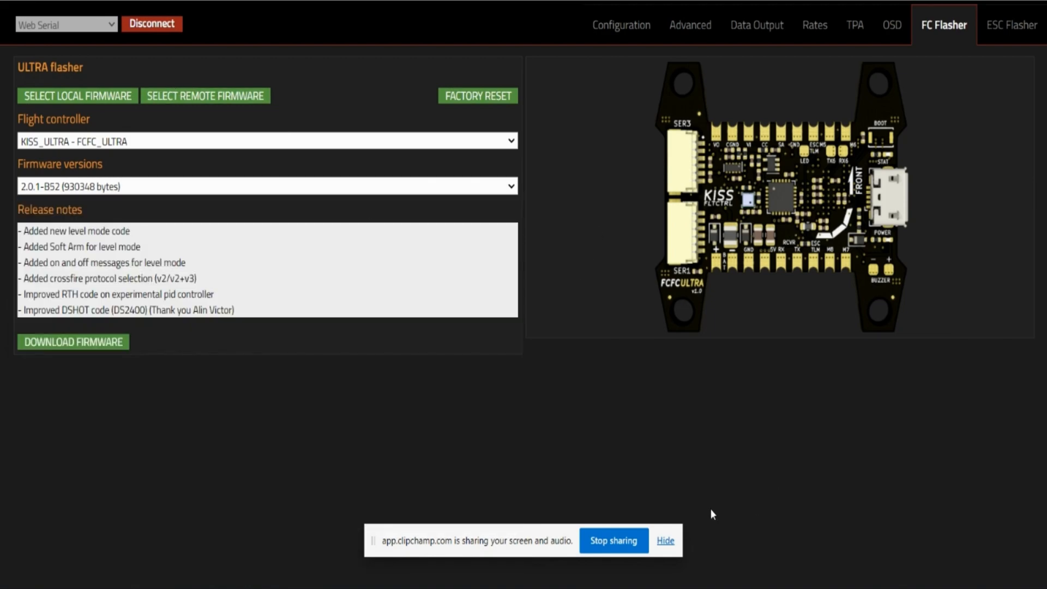
{"action": "left_click", "coordinate": [95, 344]}
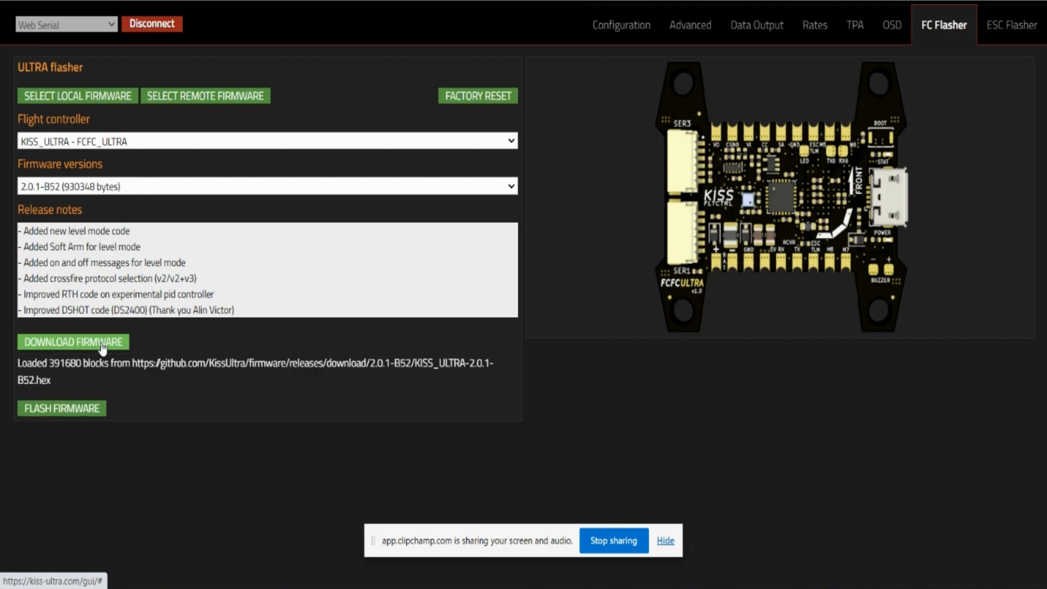
Flash the downloaded firmware, reconnecting to the bootloader through the Kiss FCFC Ultra Serial Interface on COM14.
{"action": "left_click", "coordinate": [73, 411]}
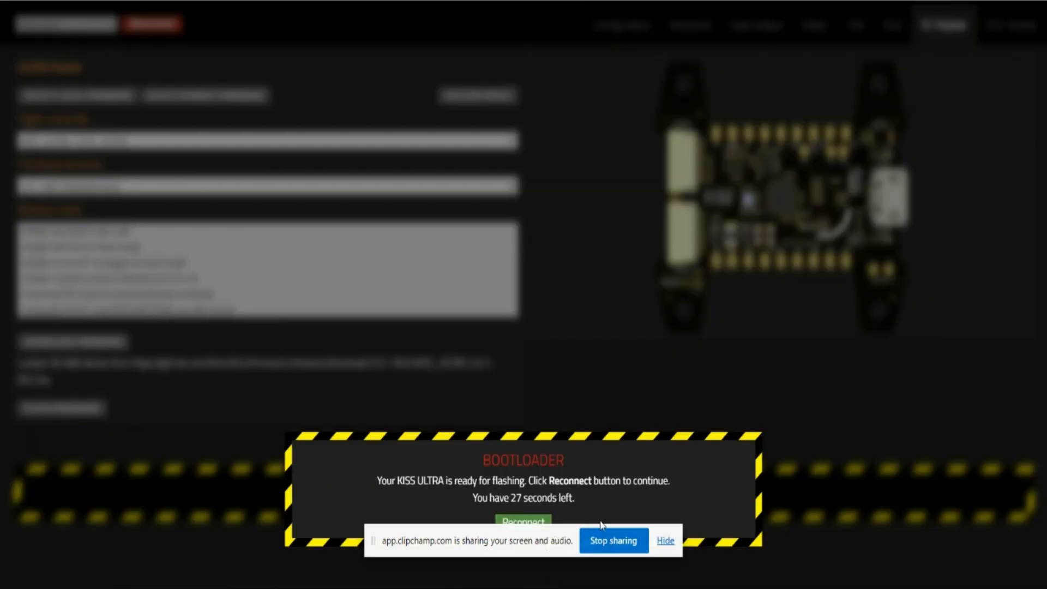
{"action": "left_click_drag", "start_coordinate": [528, 547], "coordinate": [355, 588]}
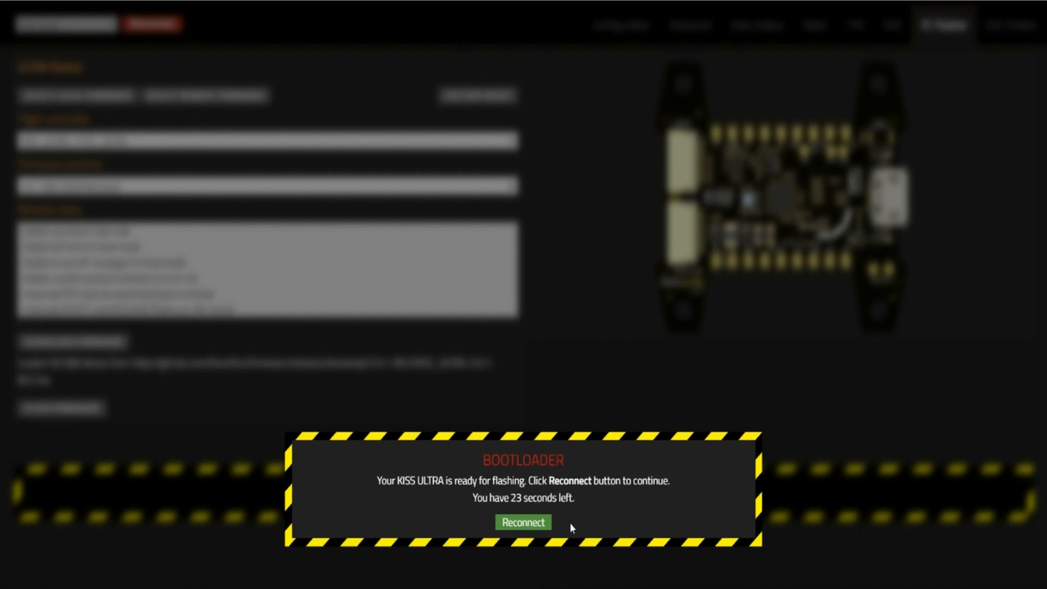
{"action": "left_click", "coordinate": [525, 527]}
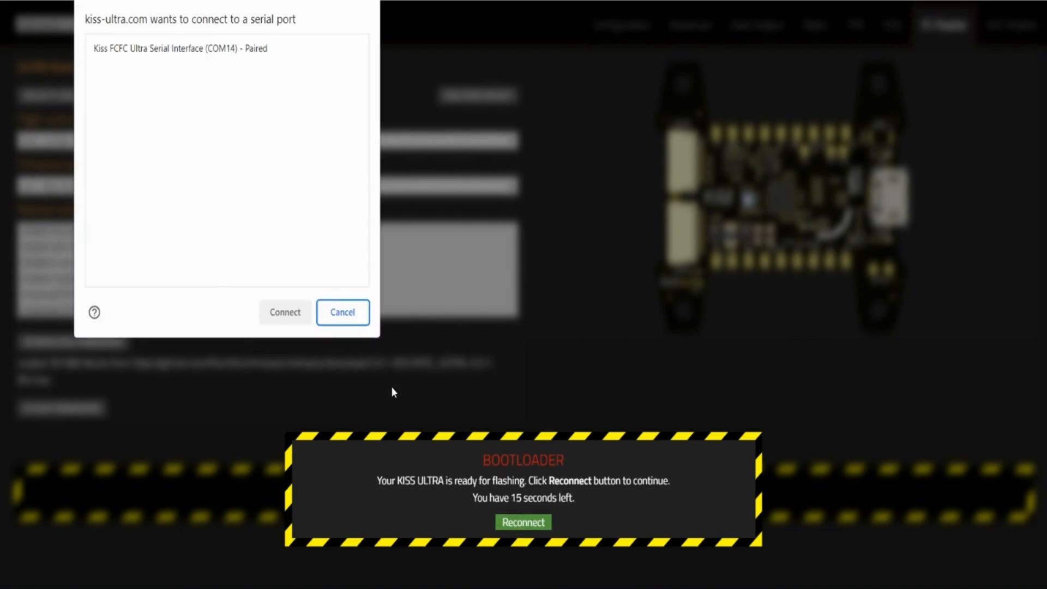
{"action": "left_click", "coordinate": [215, 55]}
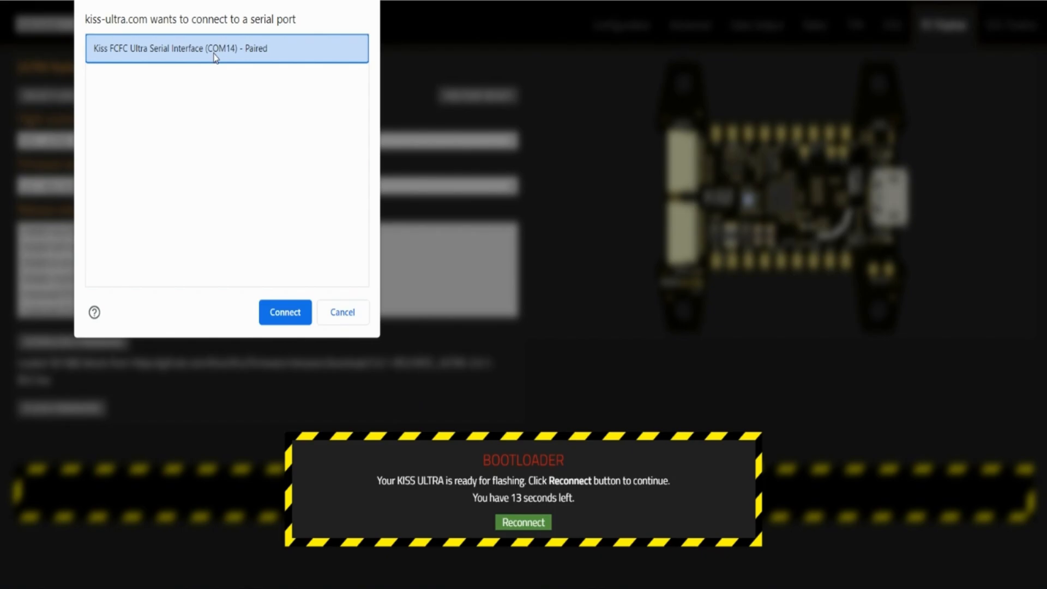
{"action": "left_click", "coordinate": [286, 308]}
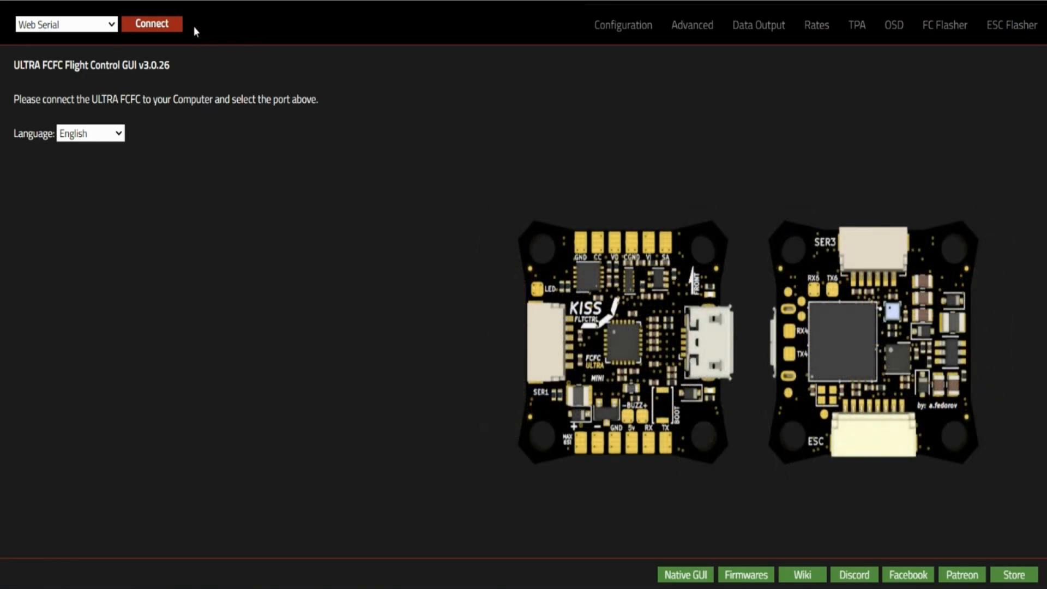
Connect to the flight controller on COM14 again and keep Quad X as the UAV type.
{"action": "left_click", "coordinate": [158, 26]}
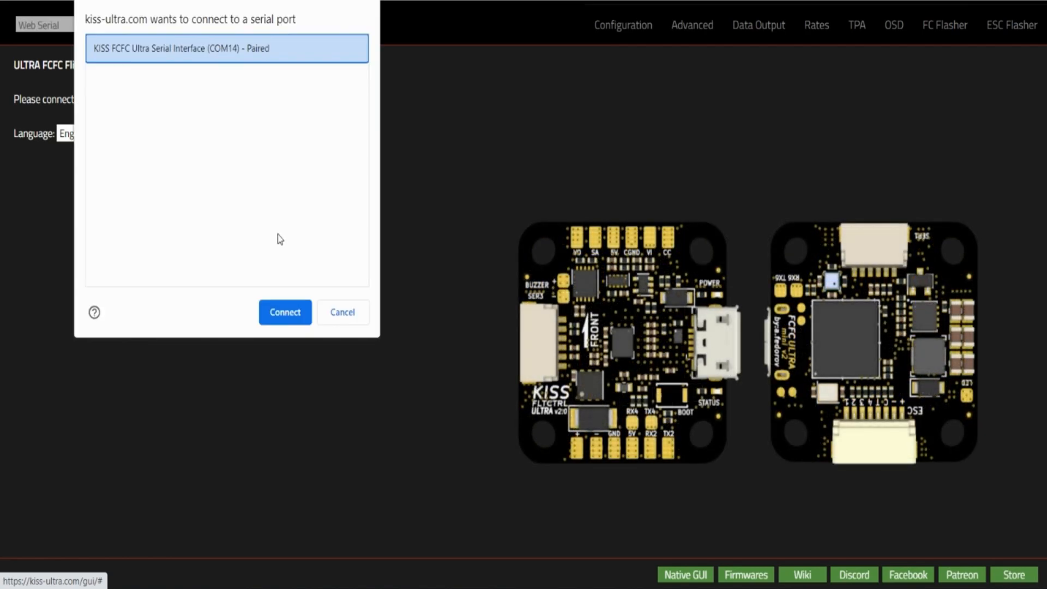
{"action": "left_click", "coordinate": [283, 319]}
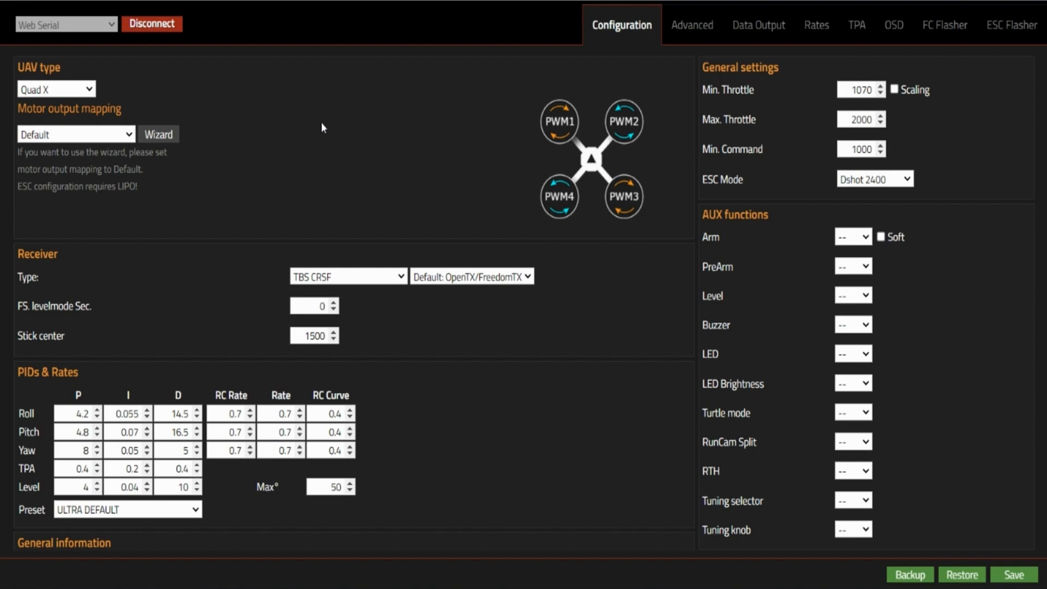
{"action": "left_click", "coordinate": [86, 92]}
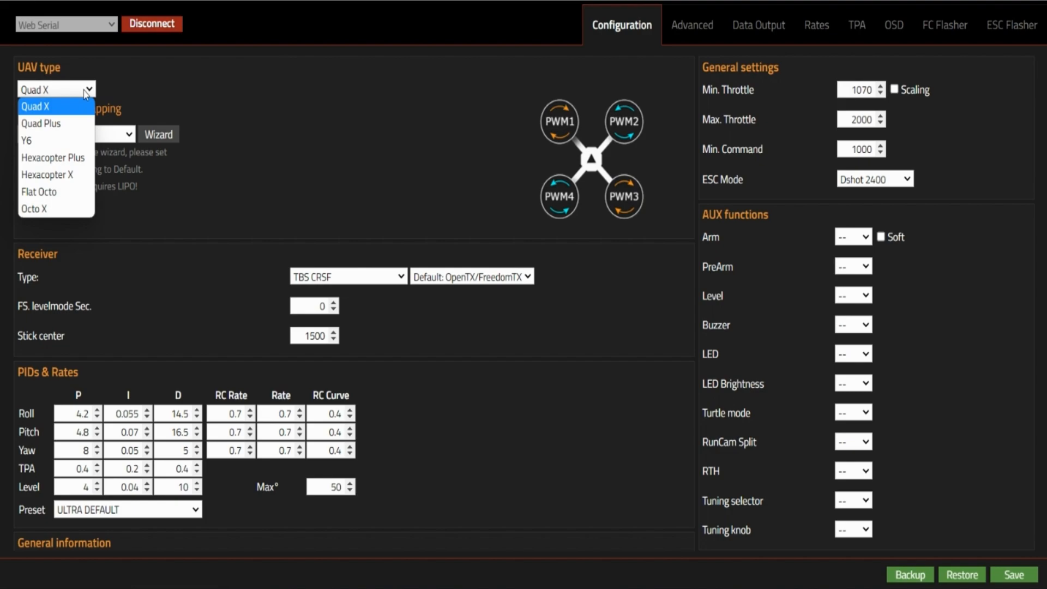
{"action": "left_click", "coordinate": [86, 92]}
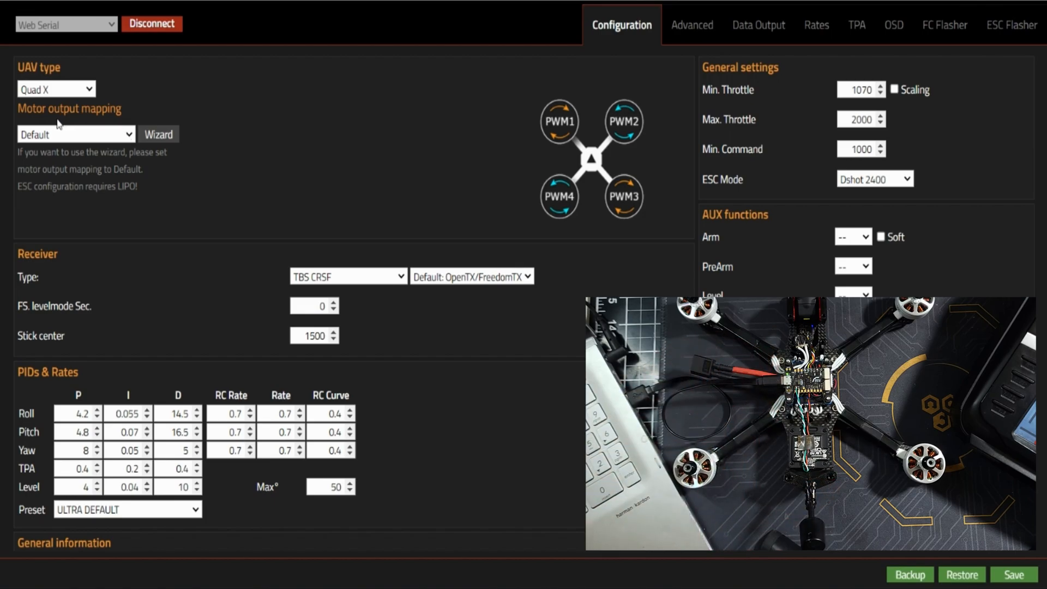
Set the motor output mapping to 90° CW, keeping Dshot 2400 as the ESC mode, and save the configuration.
{"action": "left_click", "coordinate": [129, 136]}
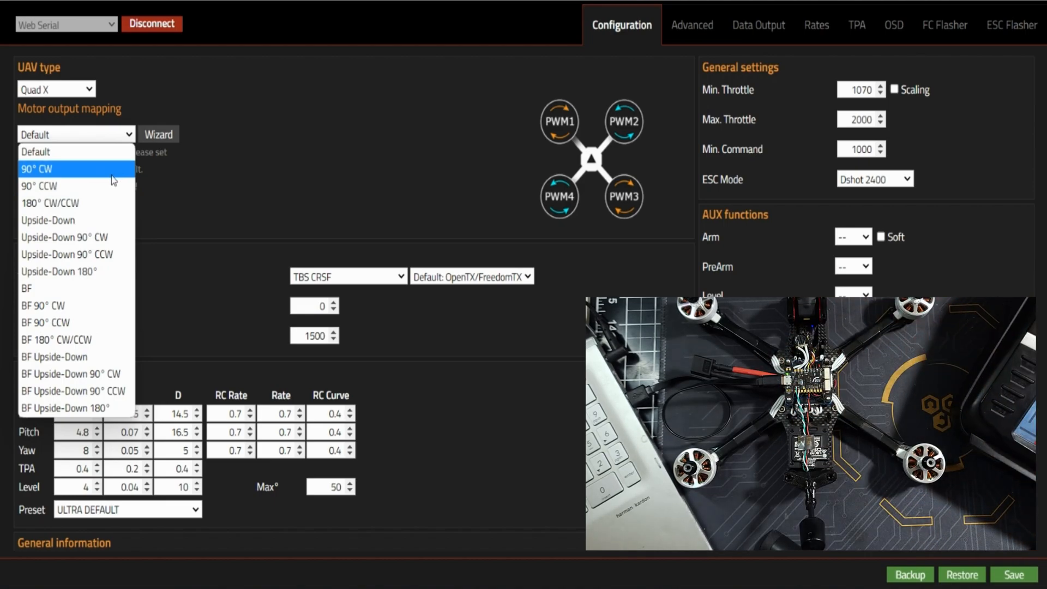
{"action": "left_click", "coordinate": [113, 169]}
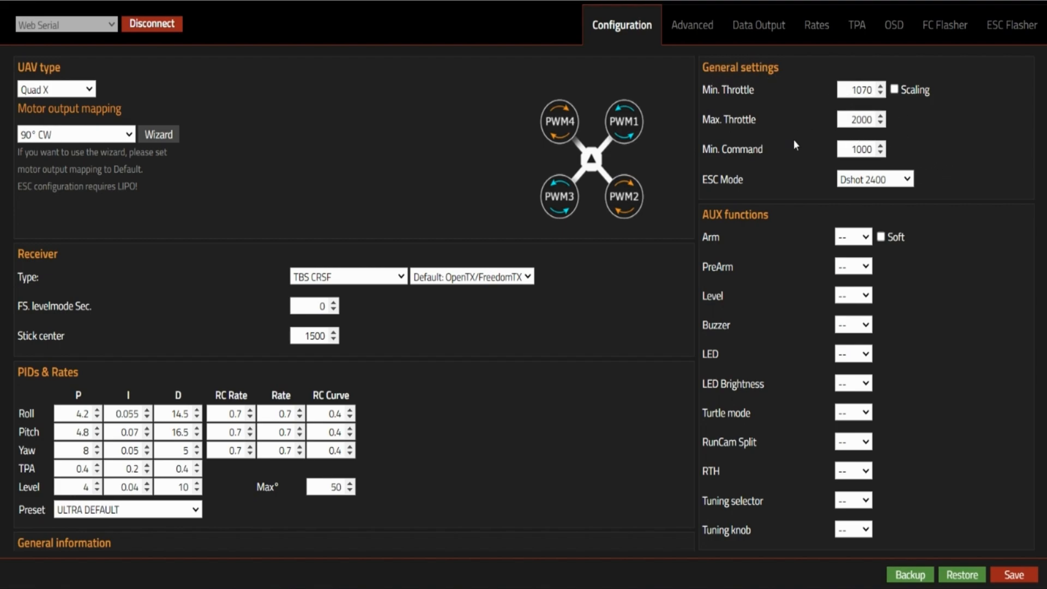
{"action": "left_click", "coordinate": [905, 184]}
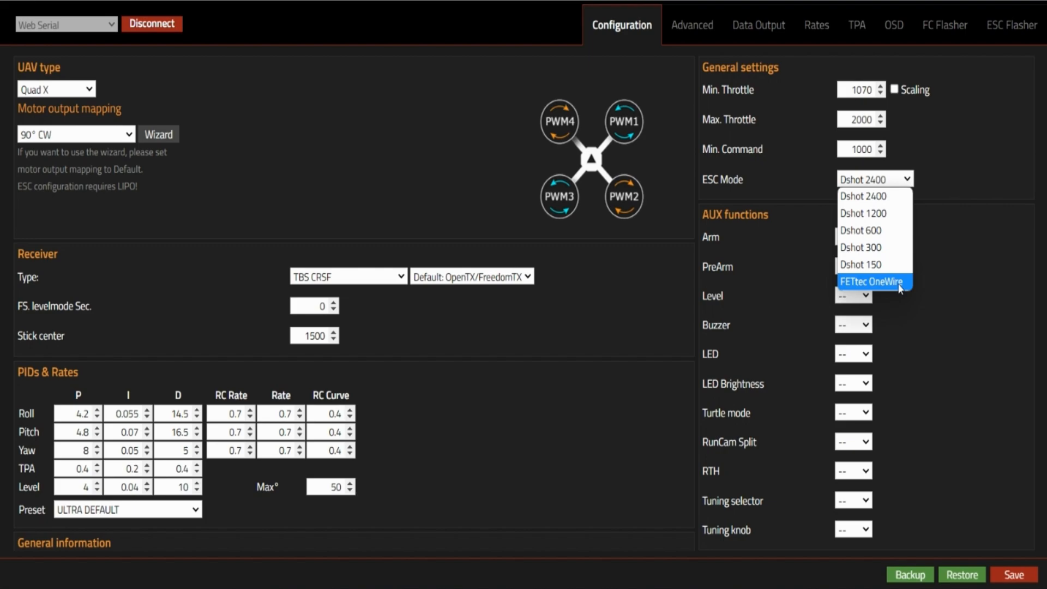
{"action": "left_click", "coordinate": [935, 175]}
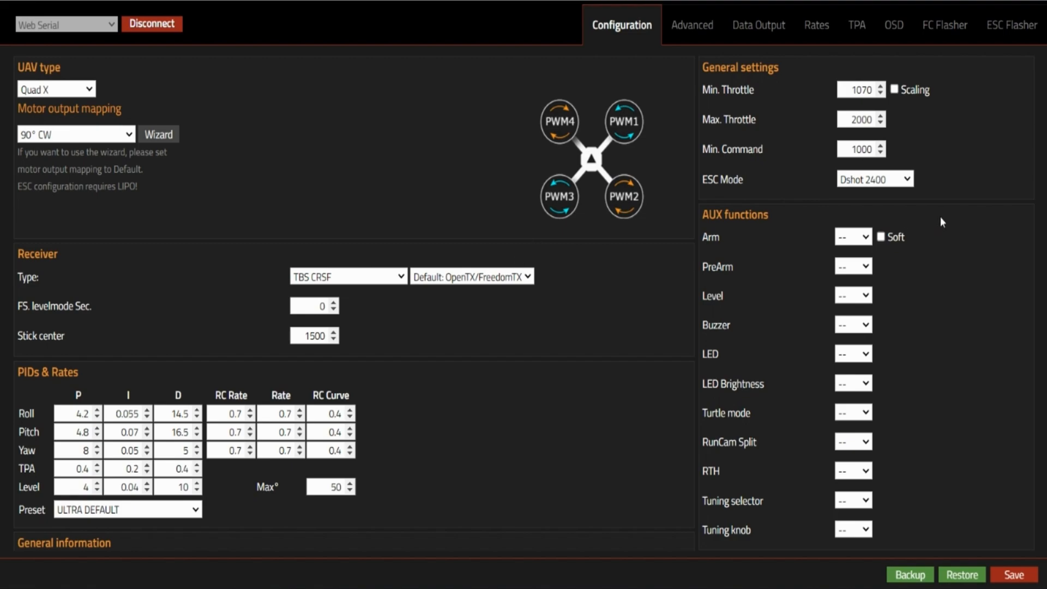
{"action": "left_click", "coordinate": [1014, 575]}
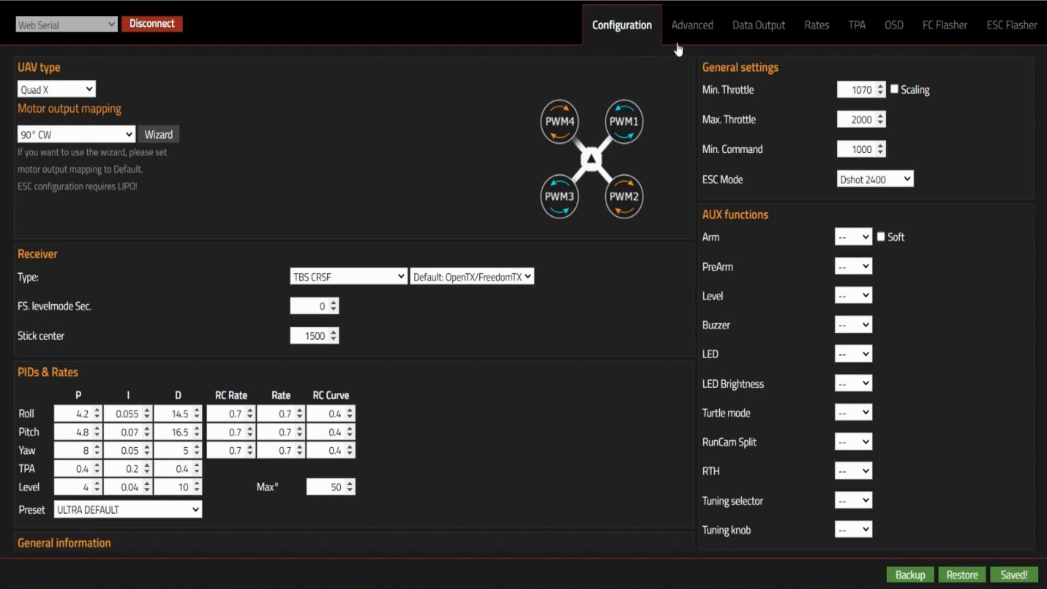
Check the receiver channels in the data output, and assign the Arm function to AUX1 at High.
{"action": "left_click", "coordinate": [764, 34]}
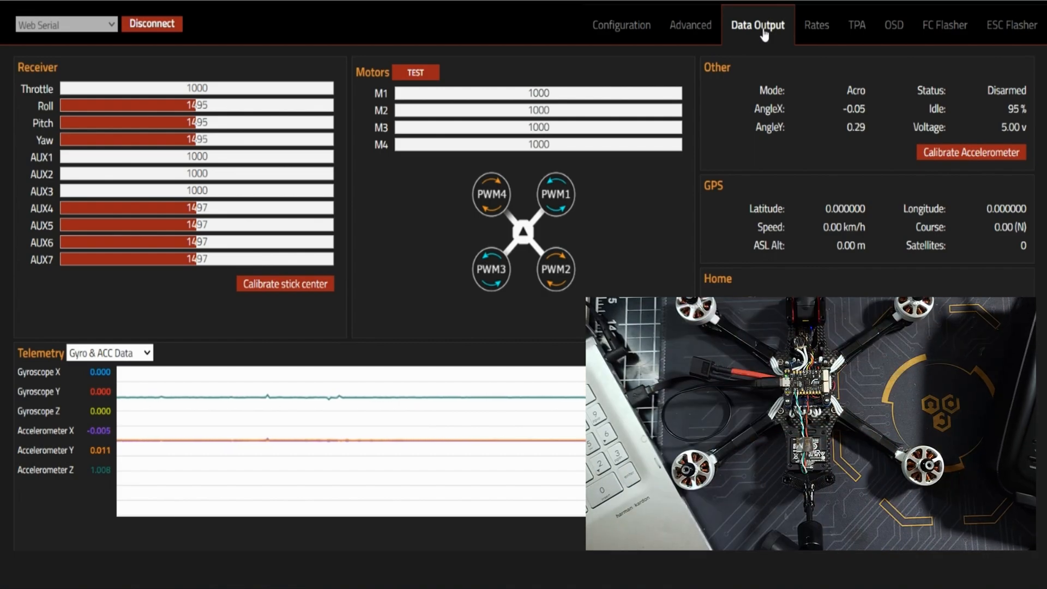
{"action": "left_click", "coordinate": [631, 32]}
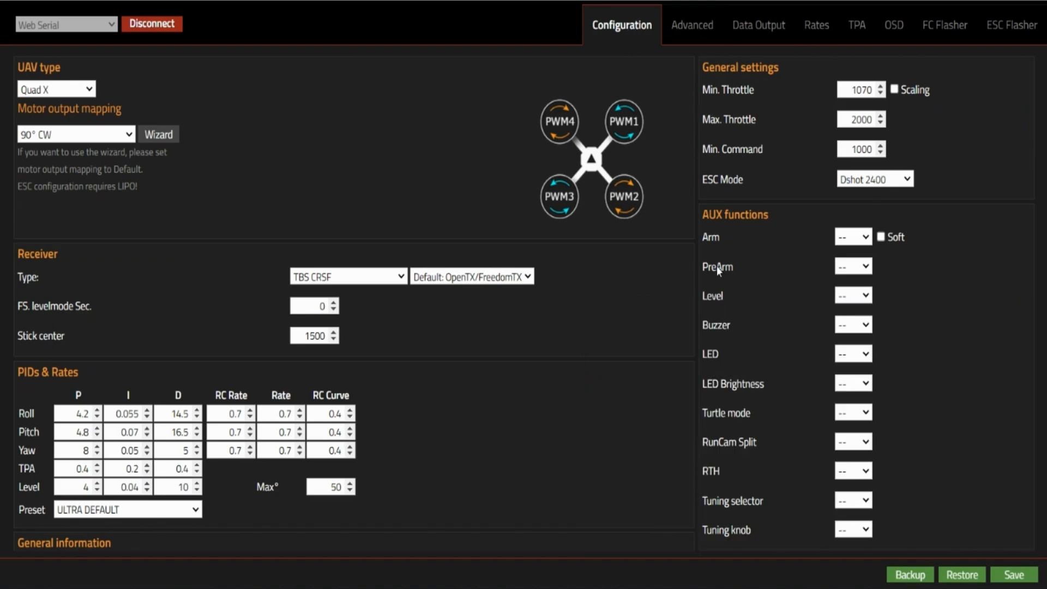
{"action": "left_click", "coordinate": [865, 238]}
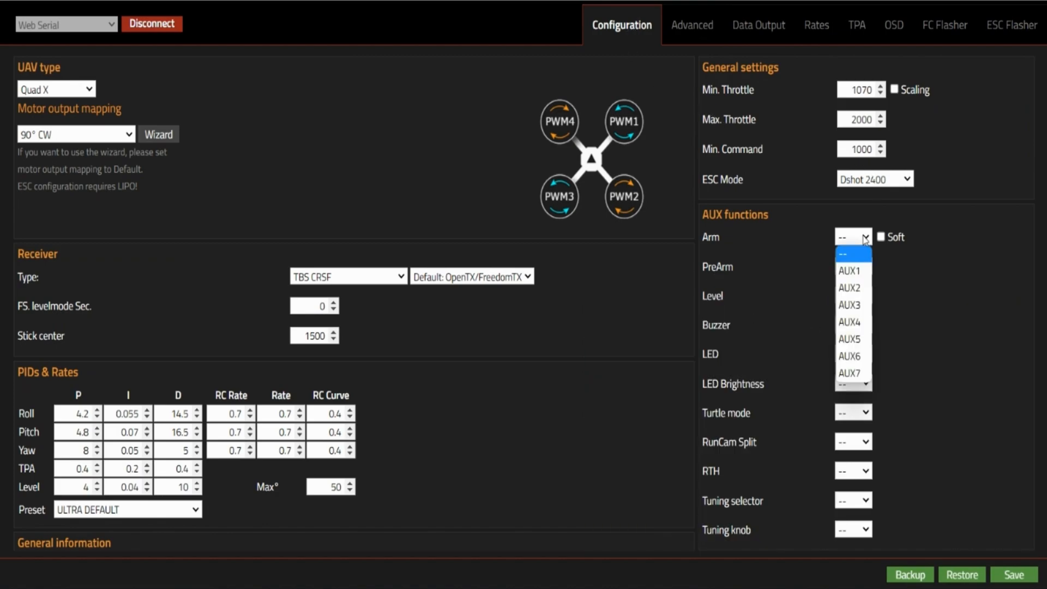
{"action": "left_click", "coordinate": [860, 270]}
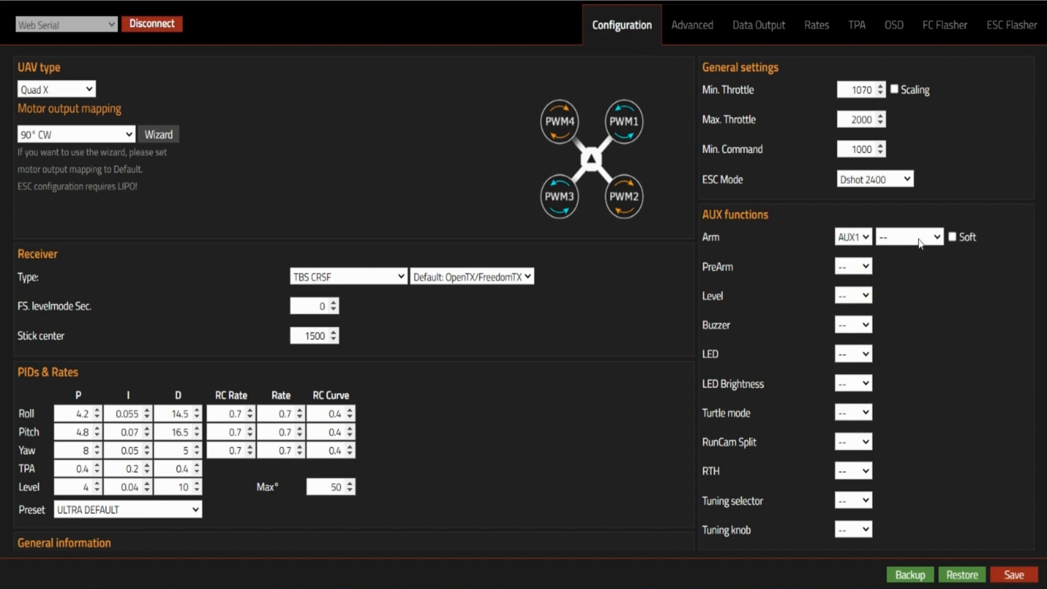
{"action": "left_click", "coordinate": [938, 239]}
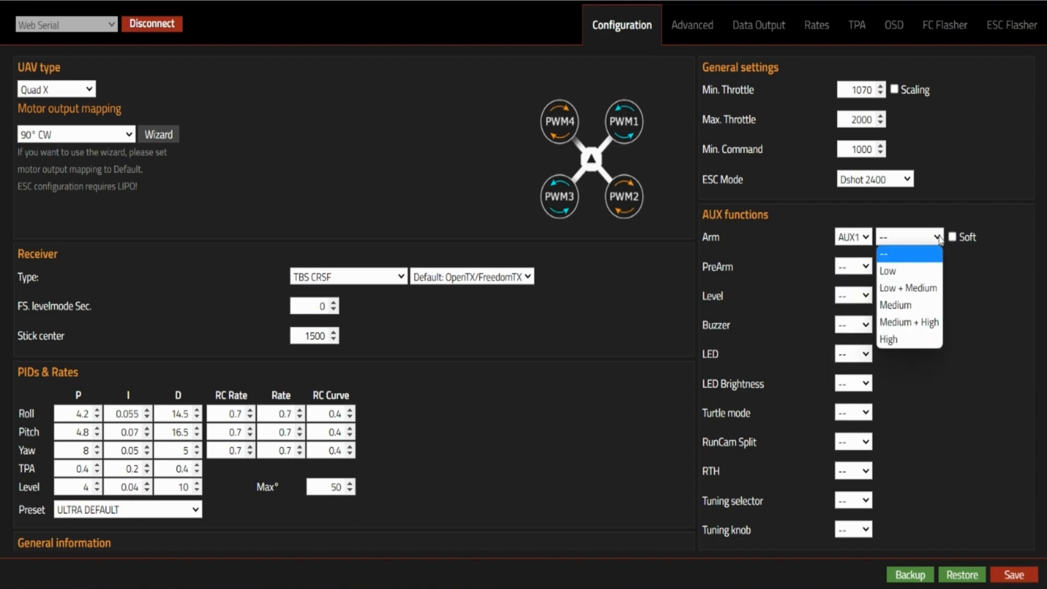
{"action": "left_click", "coordinate": [933, 341]}
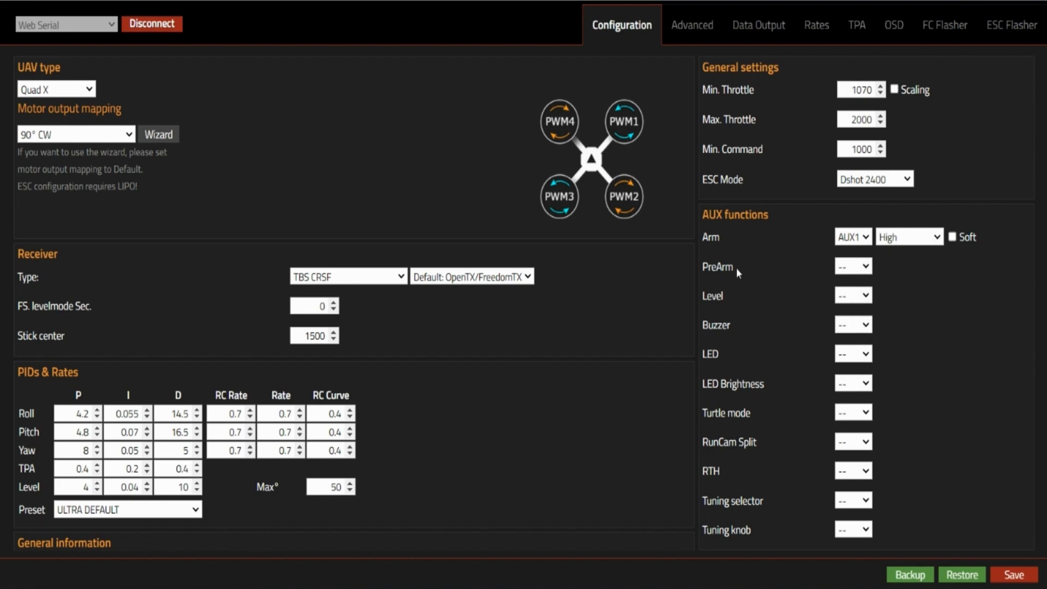
Assign the Buzzer function to AUX2 with the High switch position.
{"action": "left_click", "coordinate": [864, 325]}
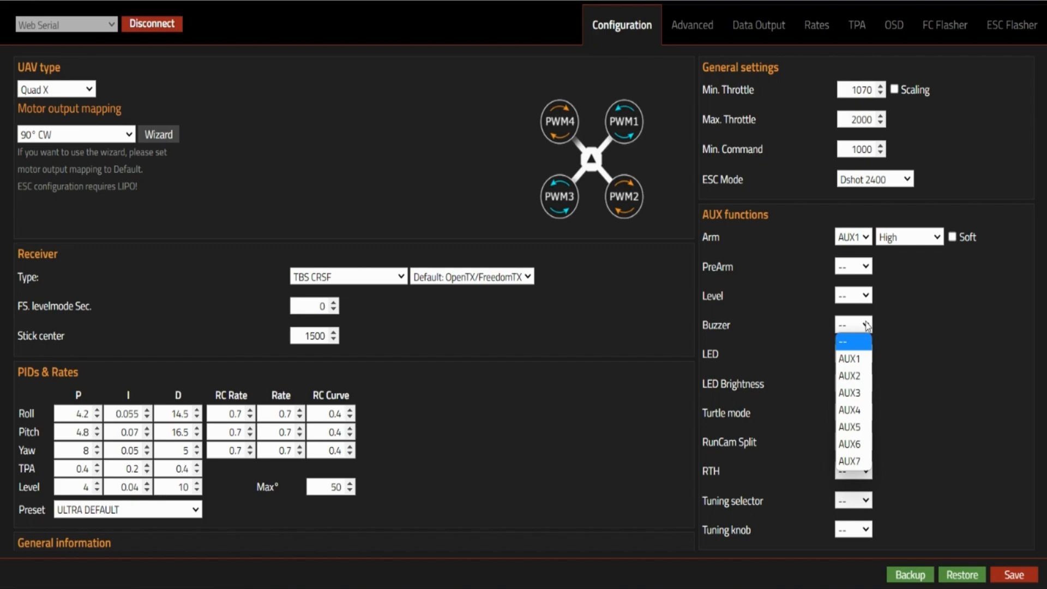
{"action": "left_click", "coordinate": [858, 377]}
{"action": "left_click", "coordinate": [936, 326]}
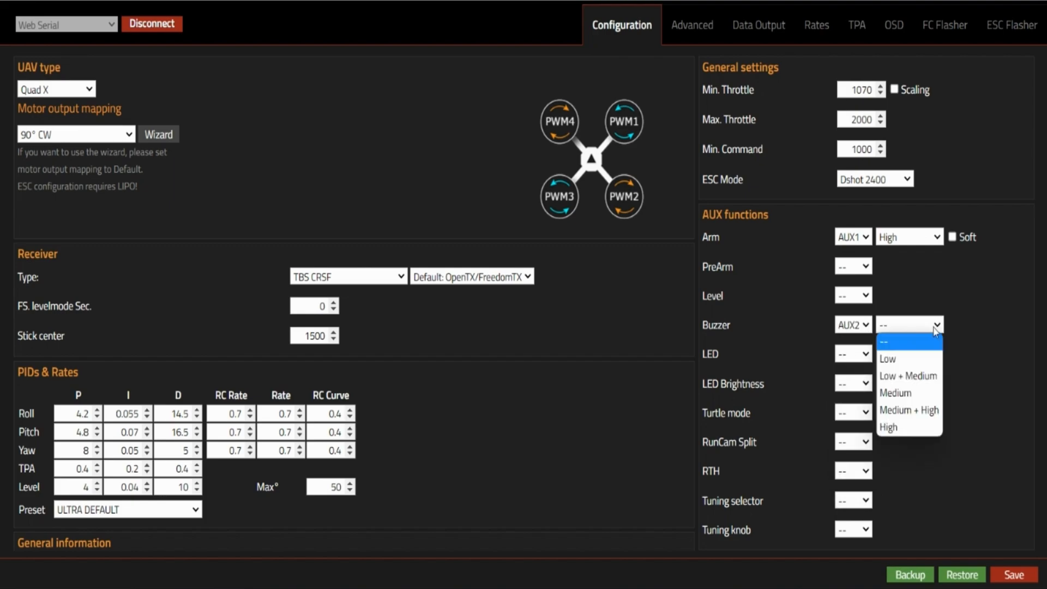
{"action": "left_click", "coordinate": [933, 429]}
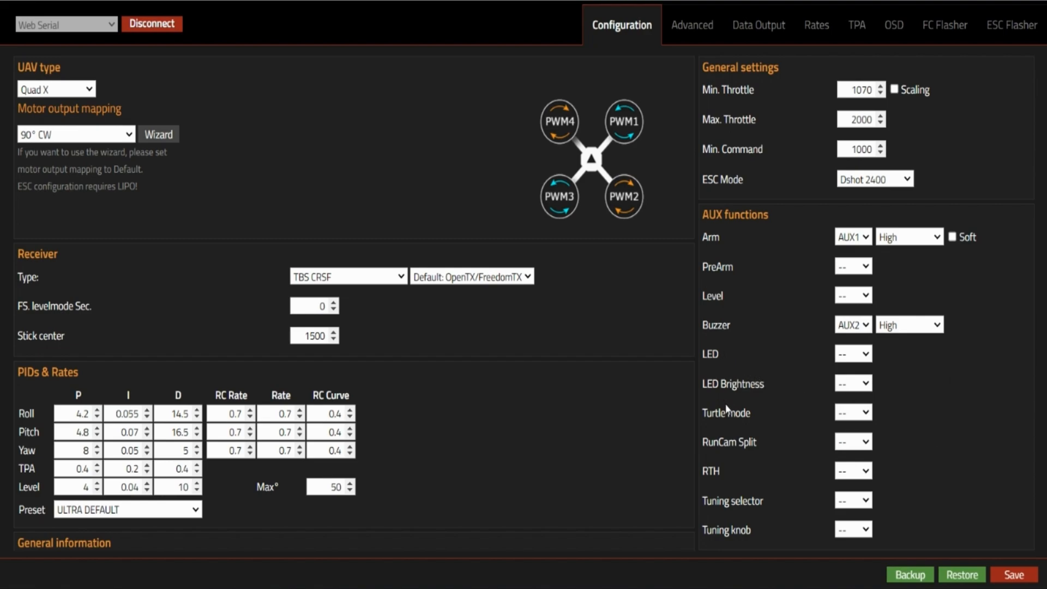
Assign Turtle mode to AUX3 with the High switch position and save the configuration.
{"action": "left_click", "coordinate": [865, 415]}
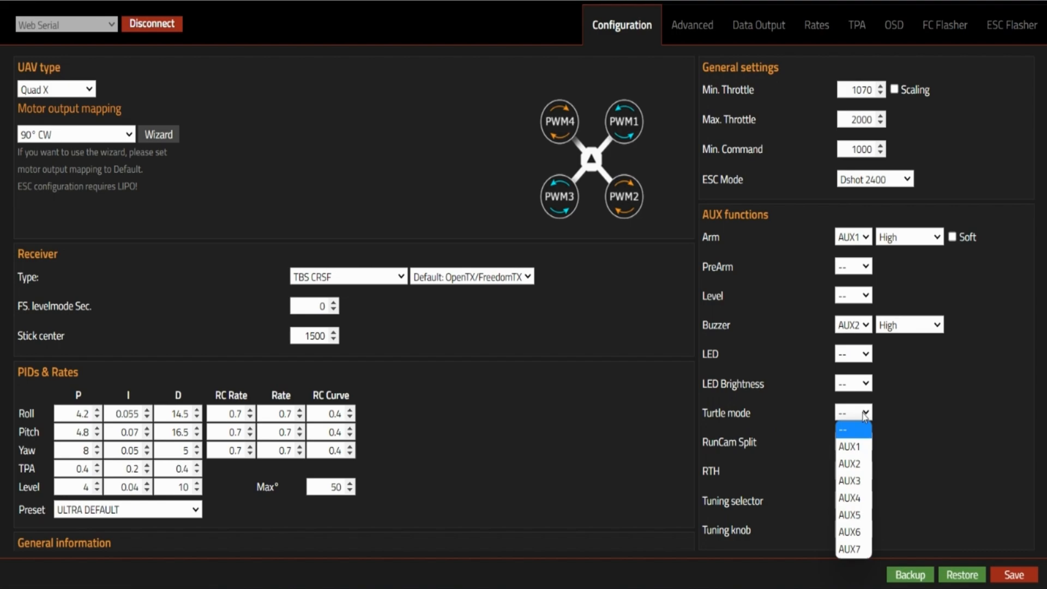
{"action": "left_click", "coordinate": [860, 478]}
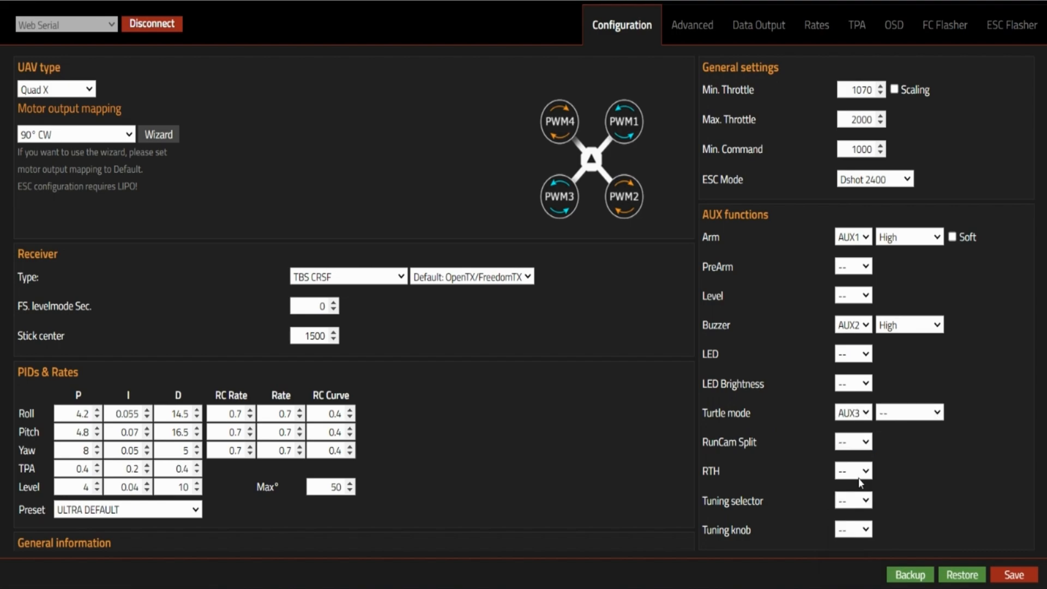
{"action": "left_click", "coordinate": [935, 415]}
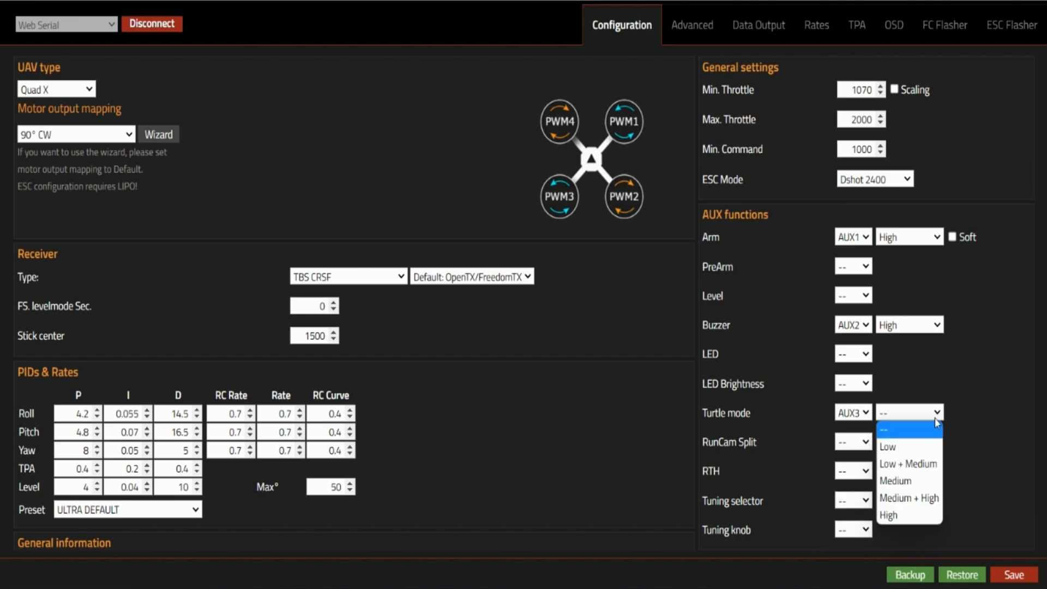
{"action": "left_click", "coordinate": [929, 521]}
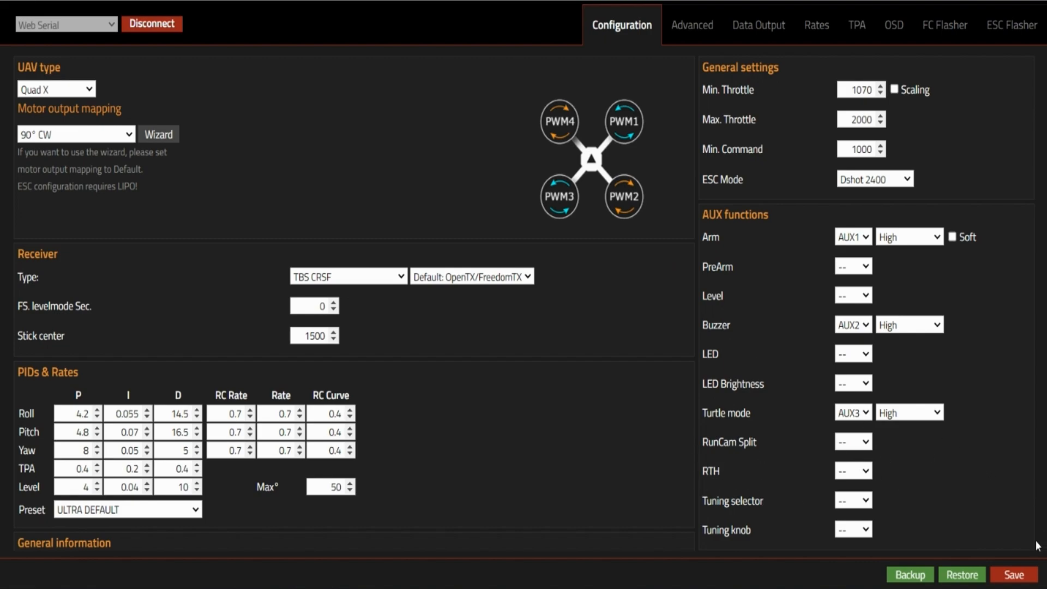
{"action": "left_click", "coordinate": [1014, 576]}
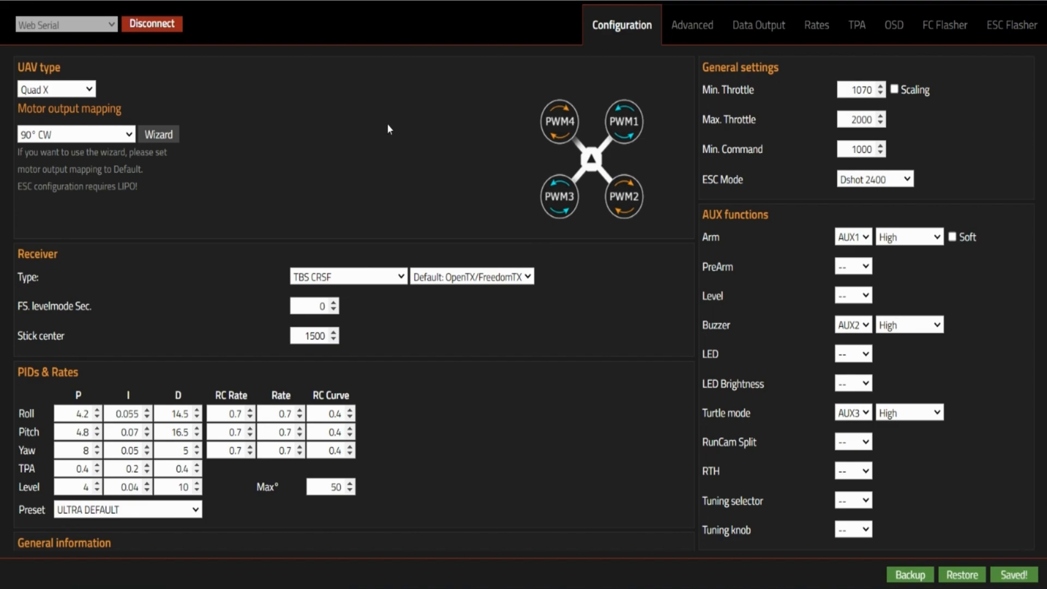
Enable custom FC orientation in the advanced settings and set its yaw to 180°.
{"action": "left_click", "coordinate": [691, 32]}
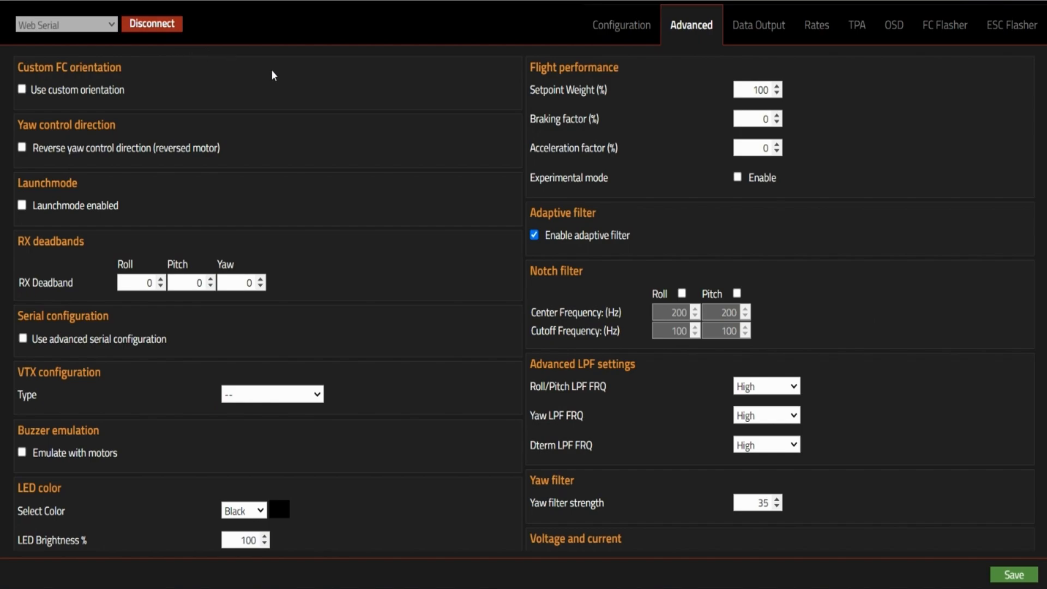
{"action": "left_click", "coordinate": [21, 90]}
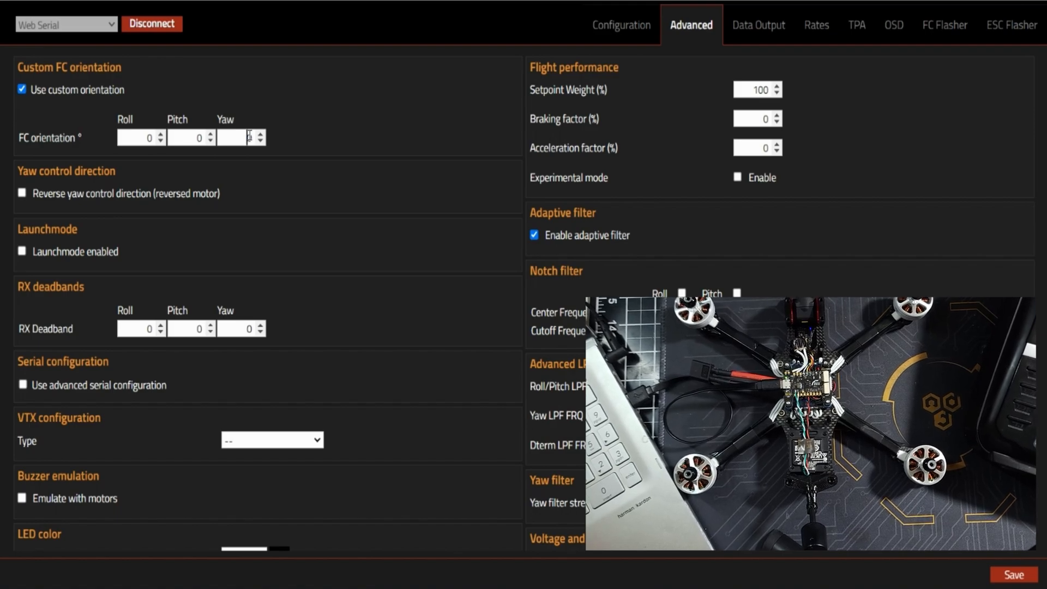
{"action": "type", "text": "180"}
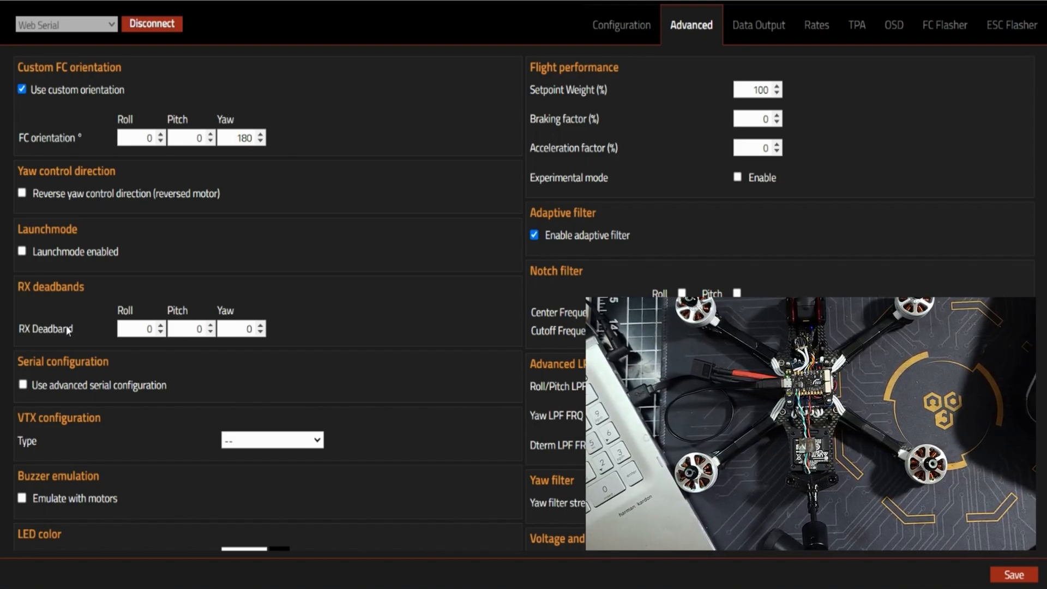
Enable advanced serial configuration, accepting the warning, and set Serial 6 to MSP OSD and Serial 7 to KissProtocol/OSD.
{"action": "left_click", "coordinate": [22, 385]}
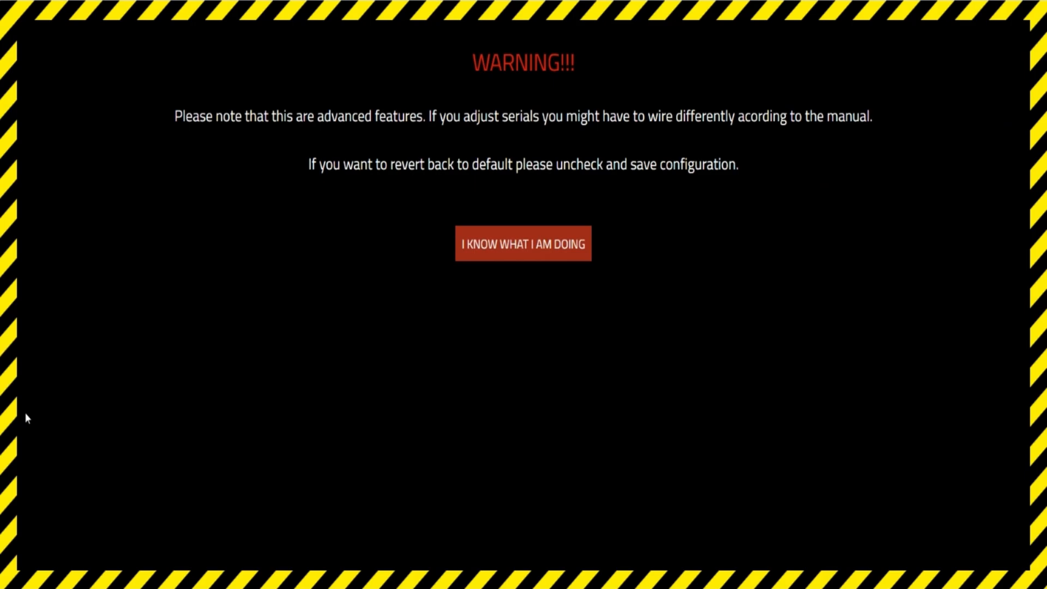
{"action": "left_click", "coordinate": [498, 246]}
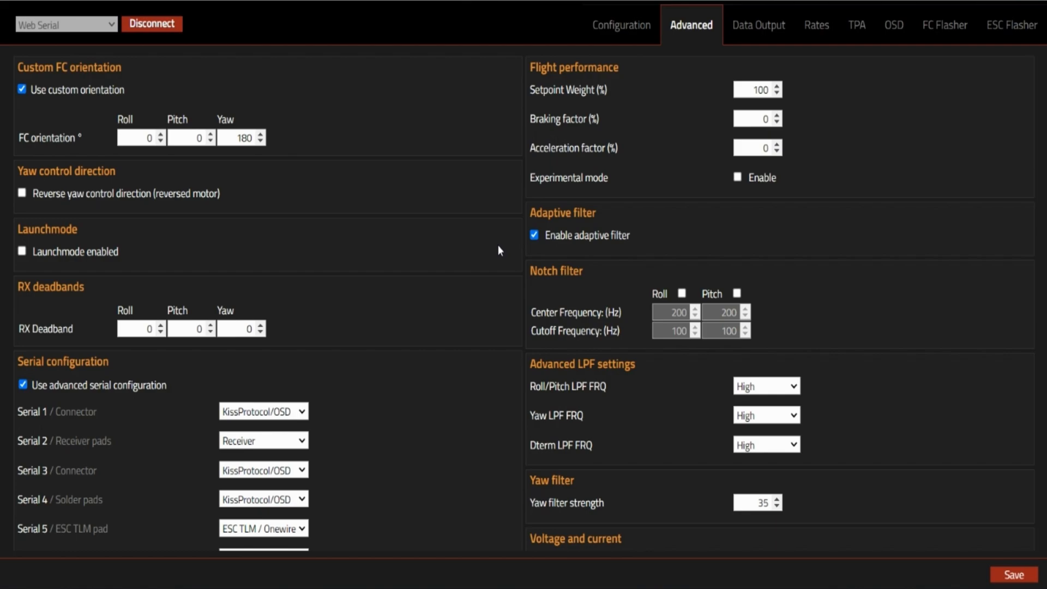
{"action": "scroll", "coordinate": [498, 248], "scroll_direction": "down", "scroll_amount": 3}
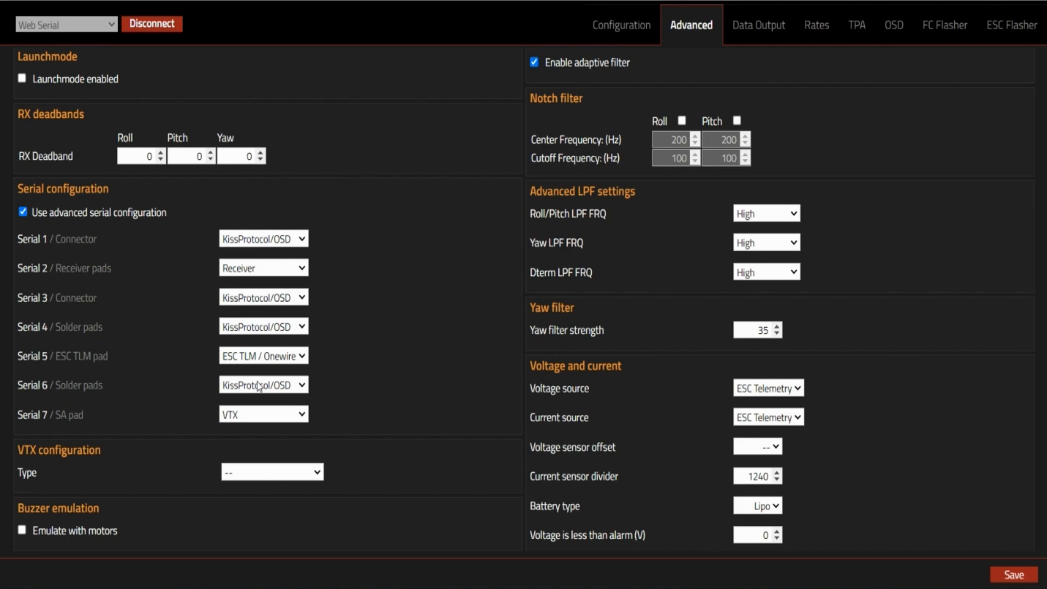
{"action": "left_click", "coordinate": [303, 385]}
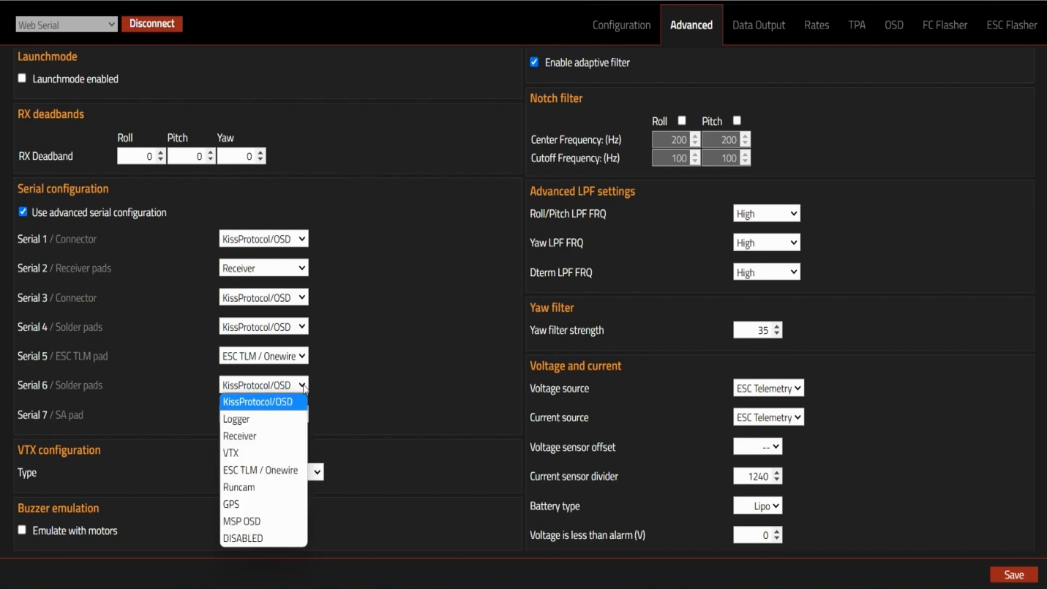
{"action": "left_click", "coordinate": [295, 520]}
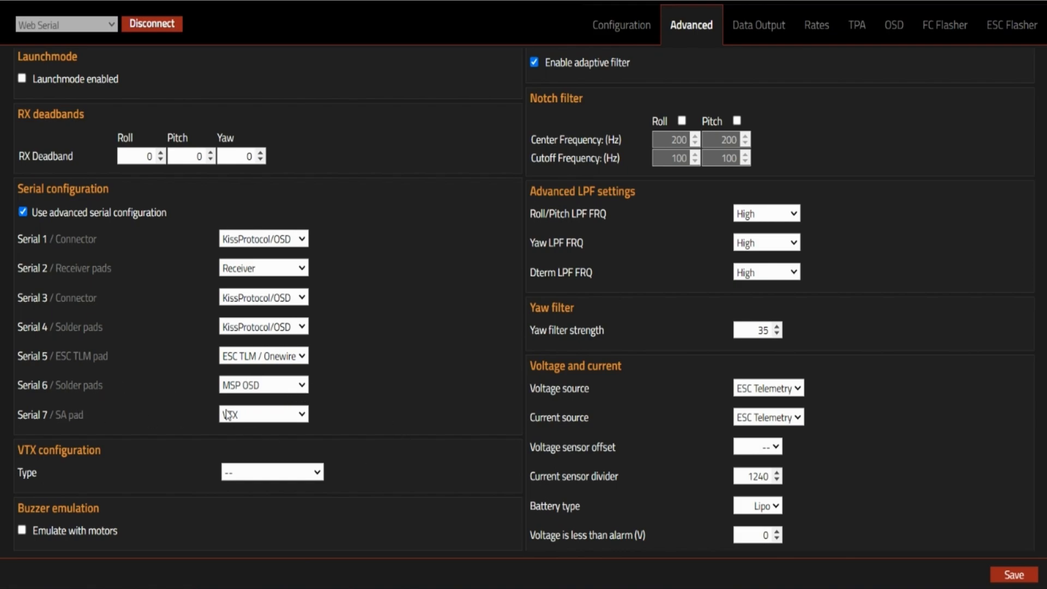
{"action": "left_click", "coordinate": [303, 415]}
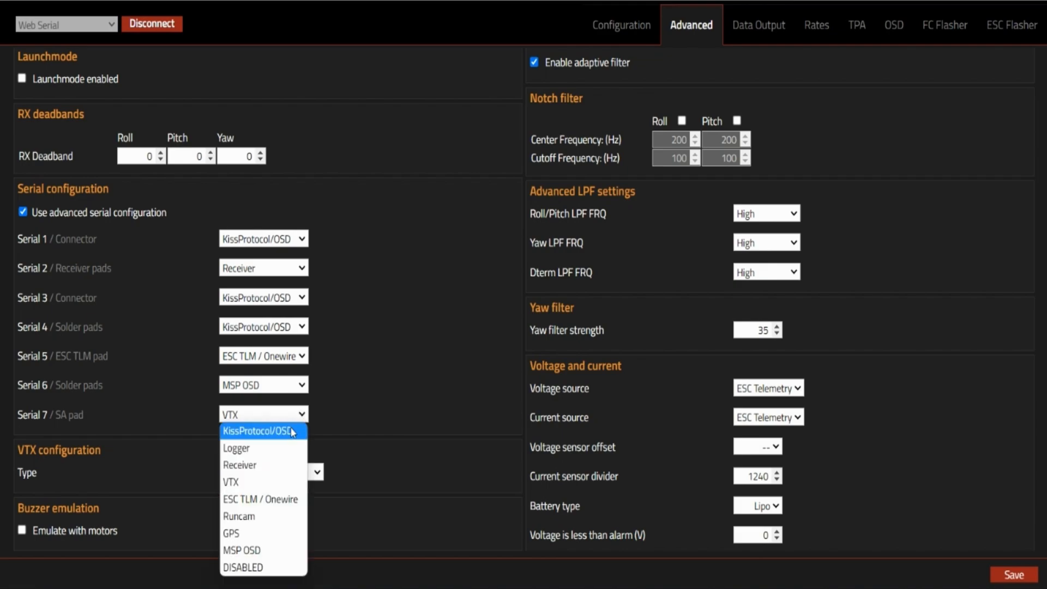
{"action": "left_click", "coordinate": [287, 432]}
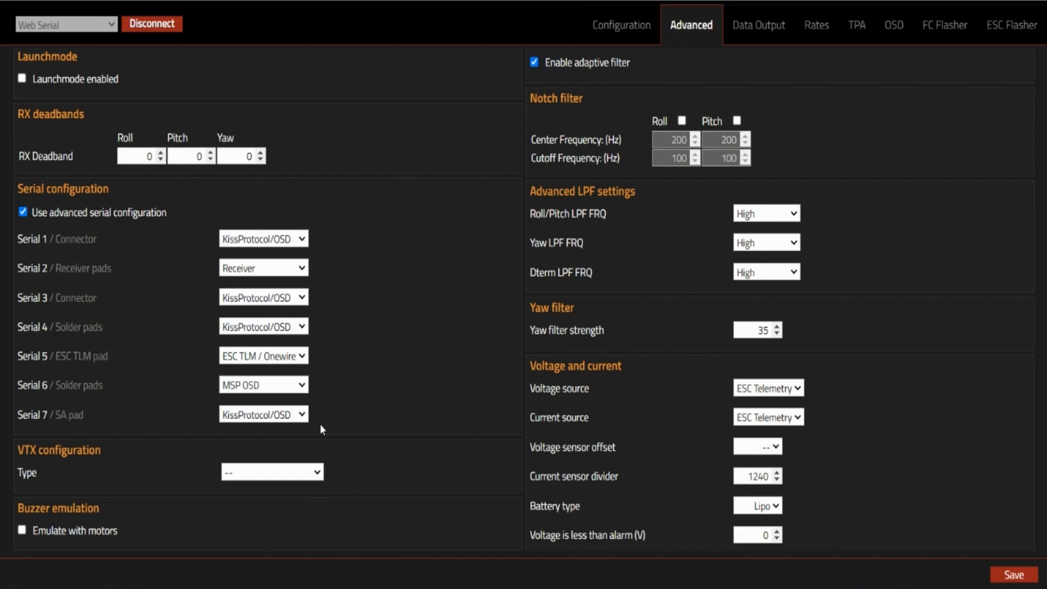
Turn on buzzer emulation with the motors.
{"action": "scroll", "coordinate": [320, 423], "scroll_direction": "down", "scroll_amount": 3}
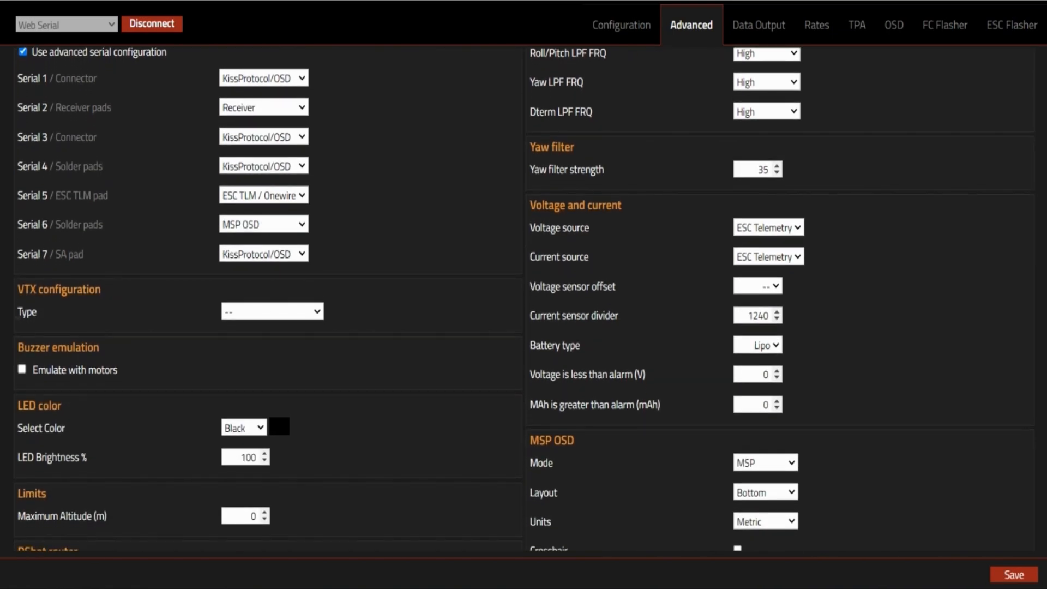
{"action": "scroll", "coordinate": [409, 295], "scroll_direction": "down", "scroll_amount": 1}
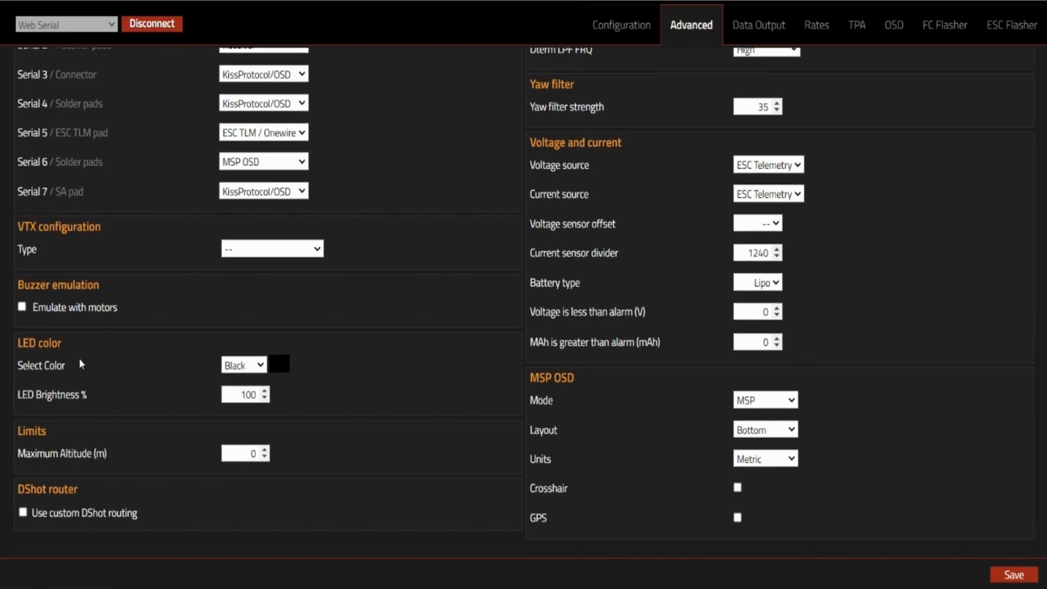
{"action": "left_click", "coordinate": [22, 306]}
Set the MSP OSD mode to DJI O3 HD and save the advanced settings.
{"action": "scroll", "coordinate": [390, 452], "scroll_direction": "up", "scroll_amount": 4}
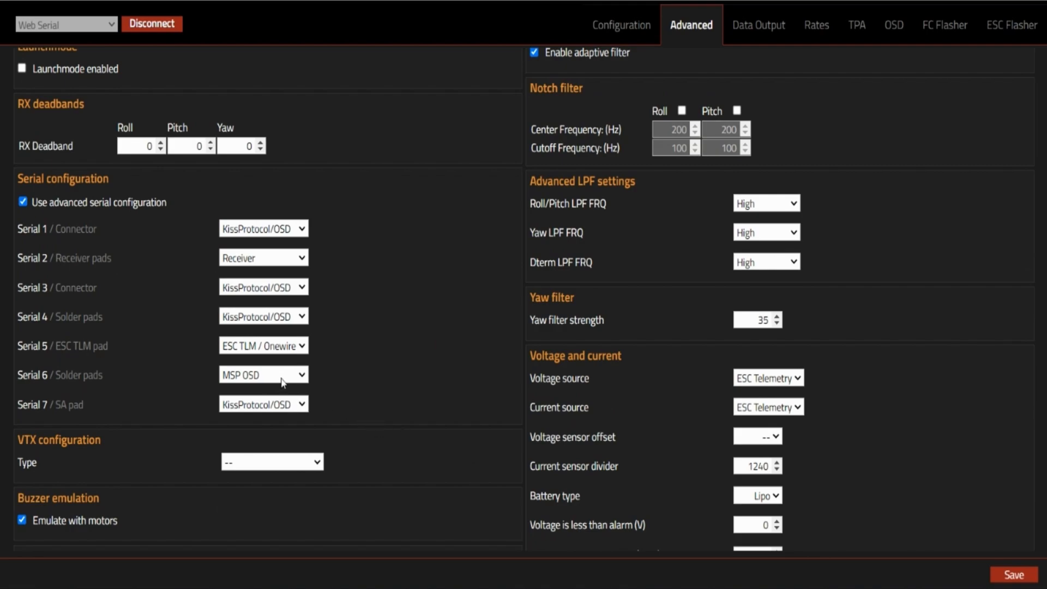
{"action": "scroll", "coordinate": [282, 381], "scroll_direction": "down", "scroll_amount": 4}
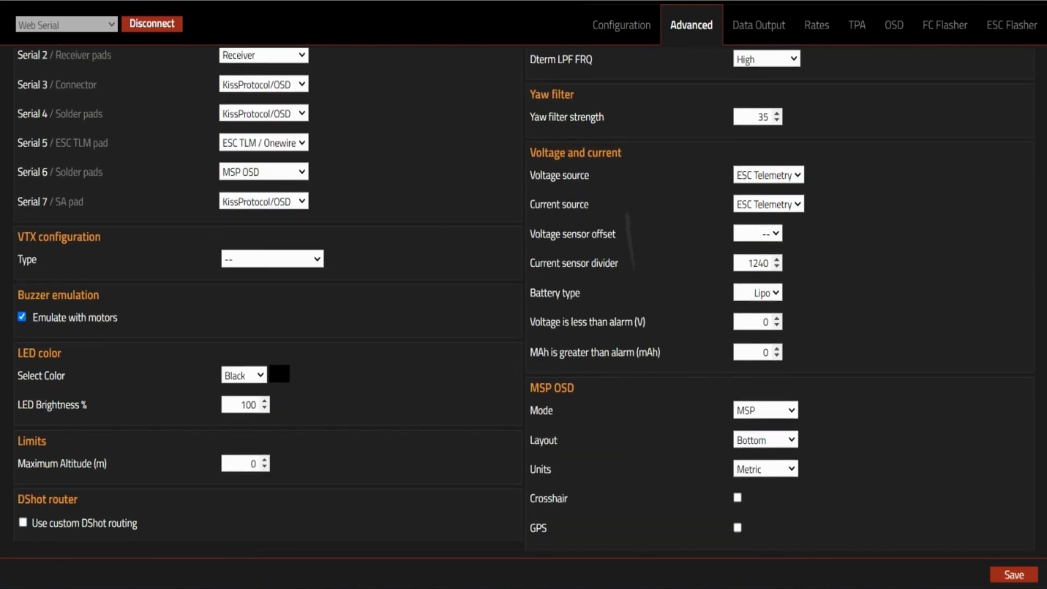
{"action": "scroll", "coordinate": [283, 382], "scroll_direction": "up", "scroll_amount": 4}
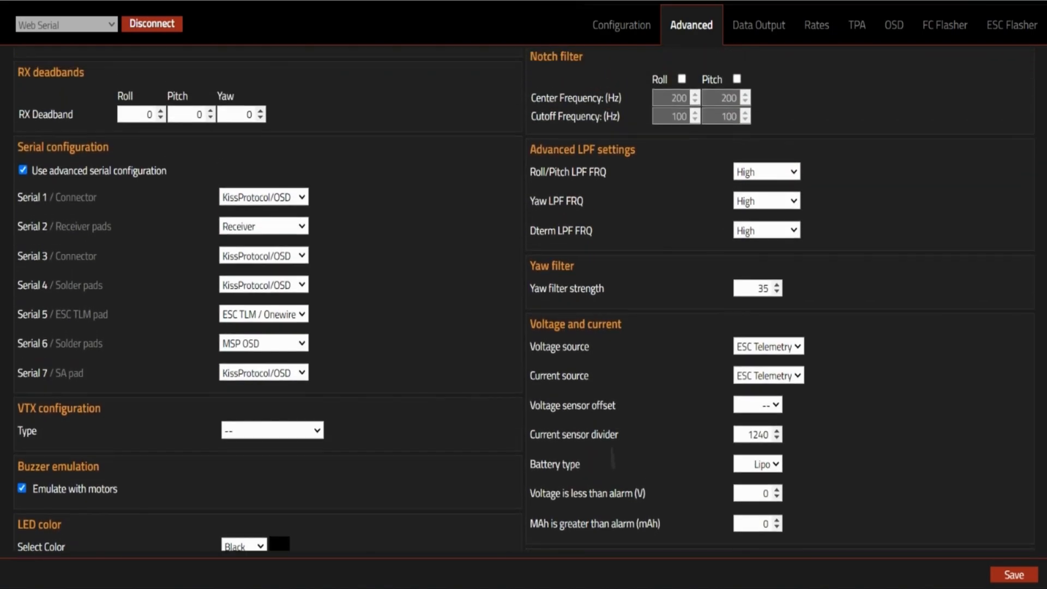
{"action": "scroll", "coordinate": [524, 300], "scroll_direction": "down", "scroll_amount": 4}
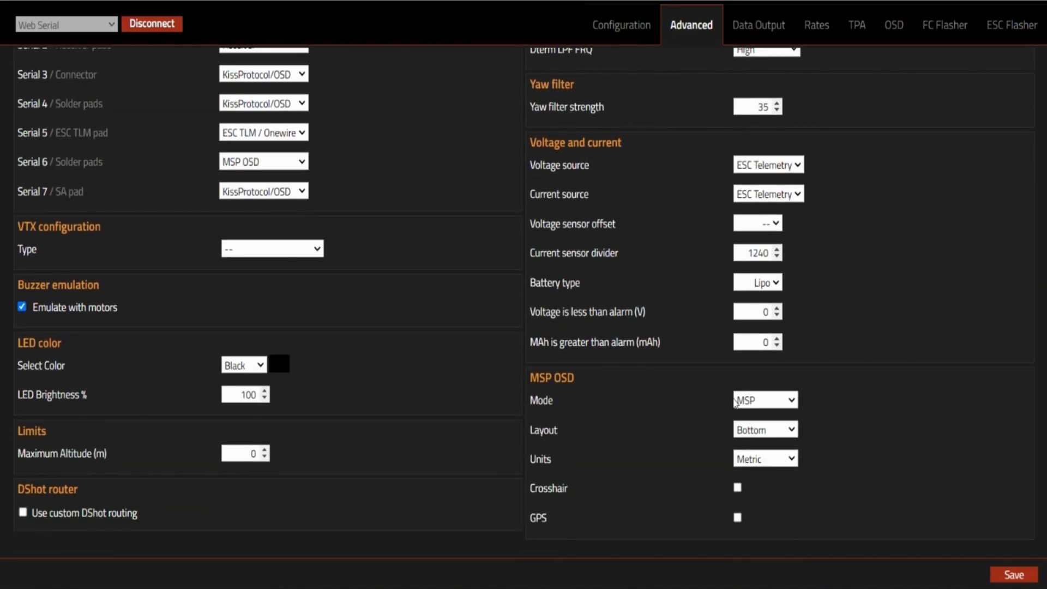
{"action": "left_click", "coordinate": [765, 400]}
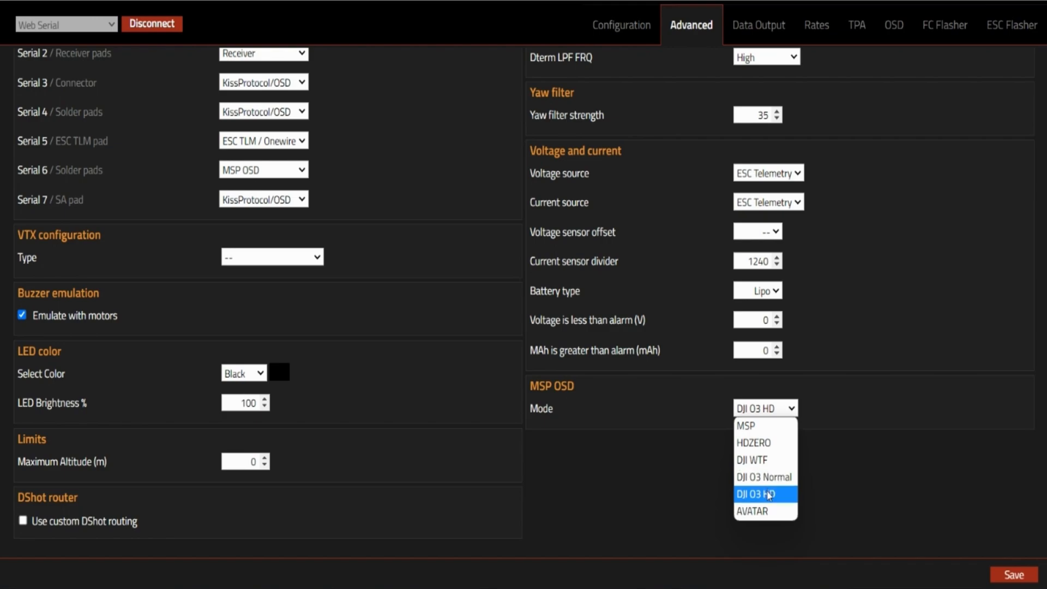
{"action": "left_click", "coordinate": [769, 495]}
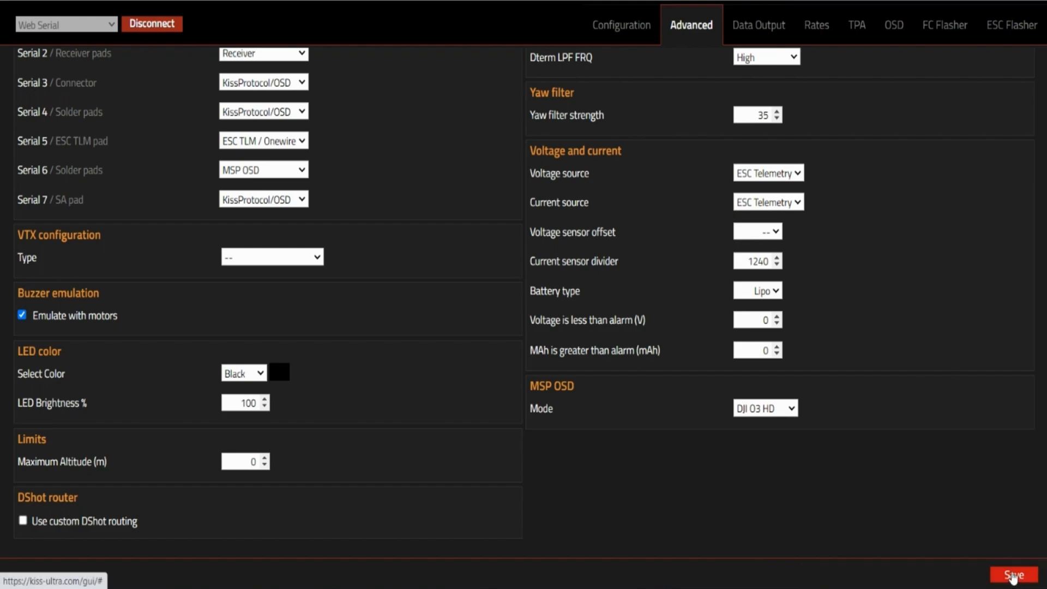
{"action": "left_click", "coordinate": [1013, 576]}
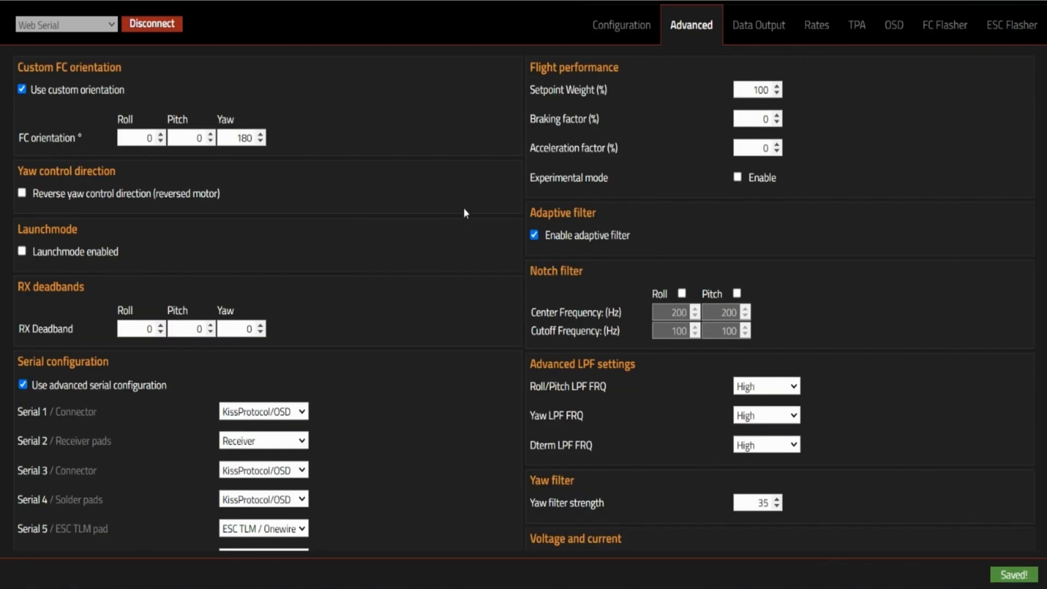
Start the motor test in the data output, accepting the propeller warning, and test motors M2, M3 and M4 one at a time.
{"action": "left_click", "coordinate": [767, 31]}
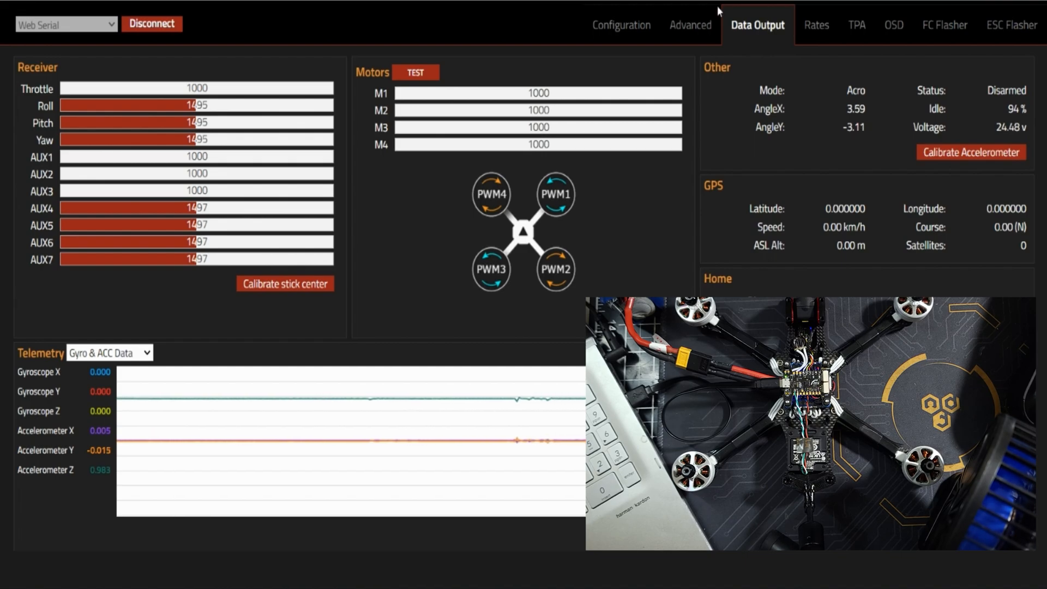
{"action": "left_click", "coordinate": [416, 74]}
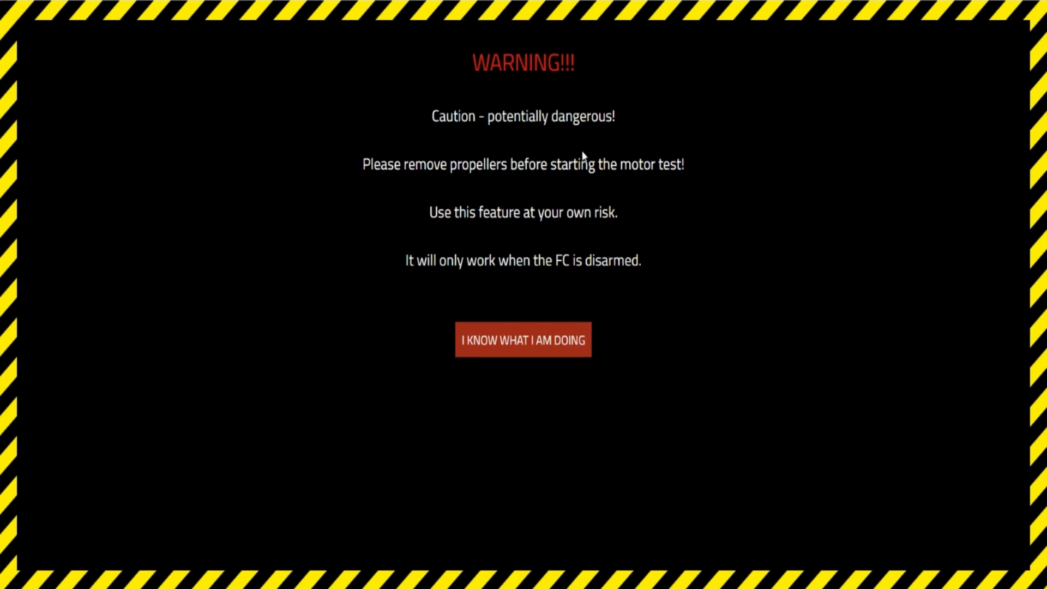
{"action": "left_click", "coordinate": [557, 350]}
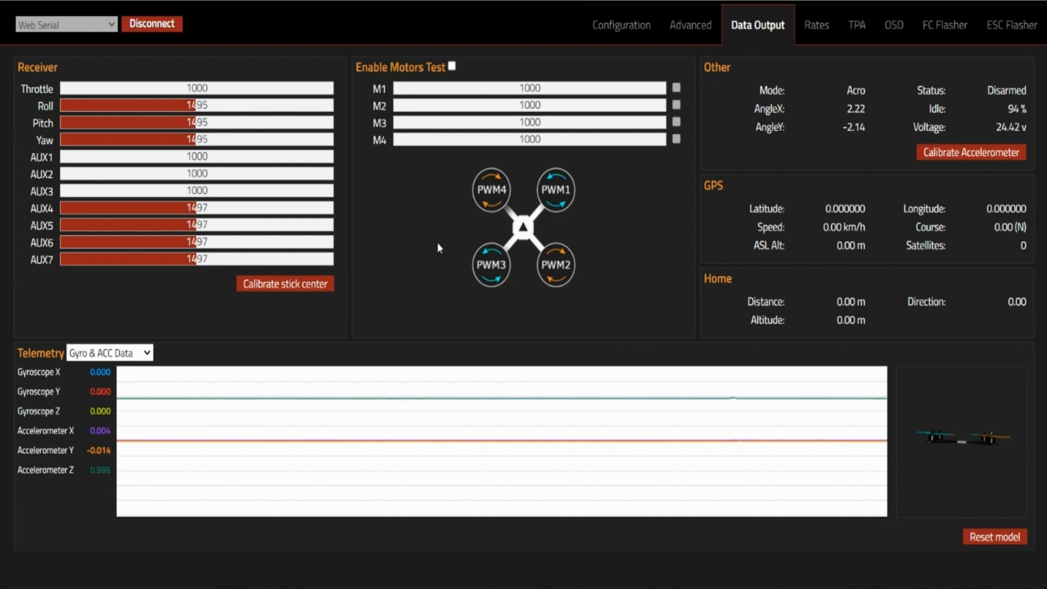
{"action": "left_click", "coordinate": [452, 67]}
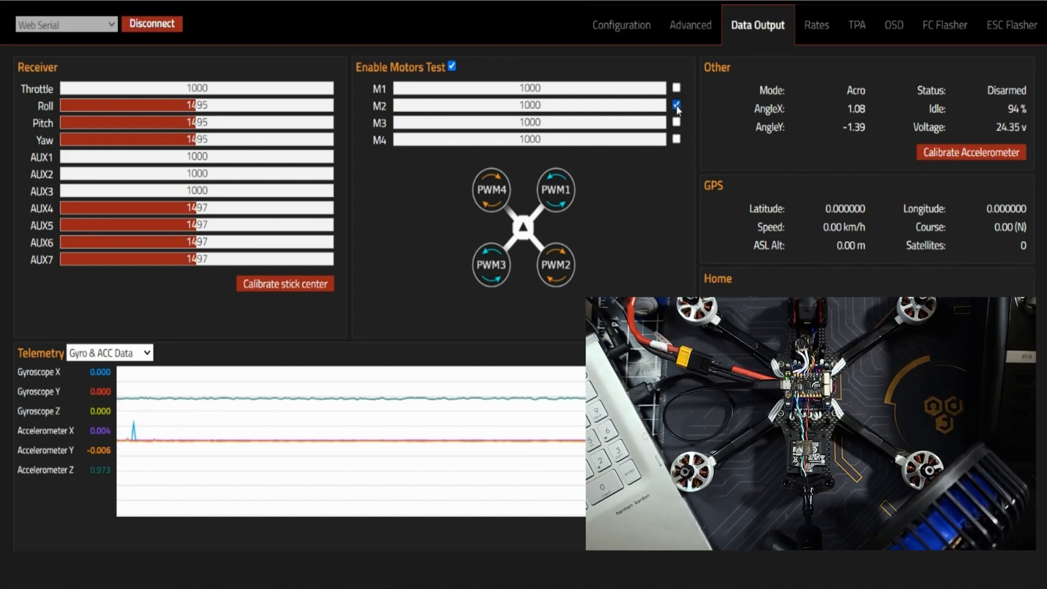
{"action": "left_click", "coordinate": [676, 105]}
{"action": "left_click", "coordinate": [677, 122]}
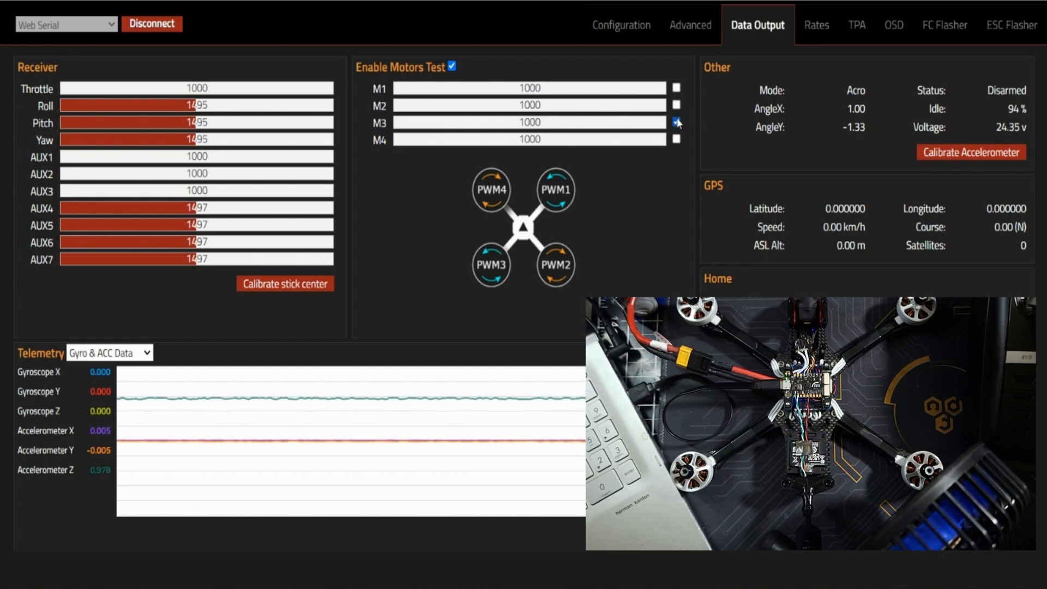
{"action": "left_click", "coordinate": [678, 122]}
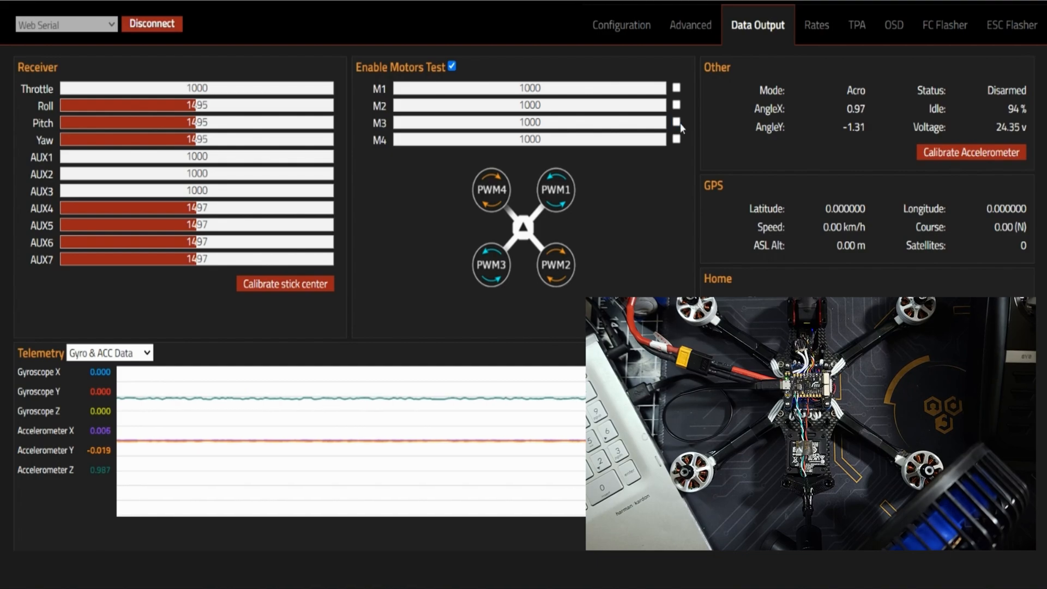
{"action": "left_click", "coordinate": [677, 140]}
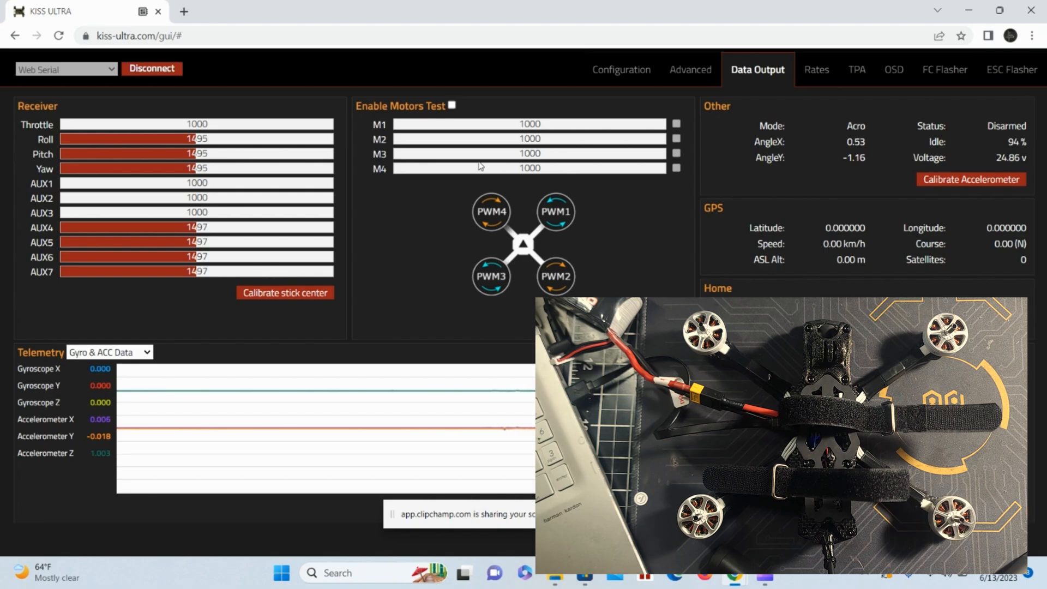
Enable the motor test again and select motors M1 to M4 to run all four together.
{"action": "left_click", "coordinate": [451, 104]}
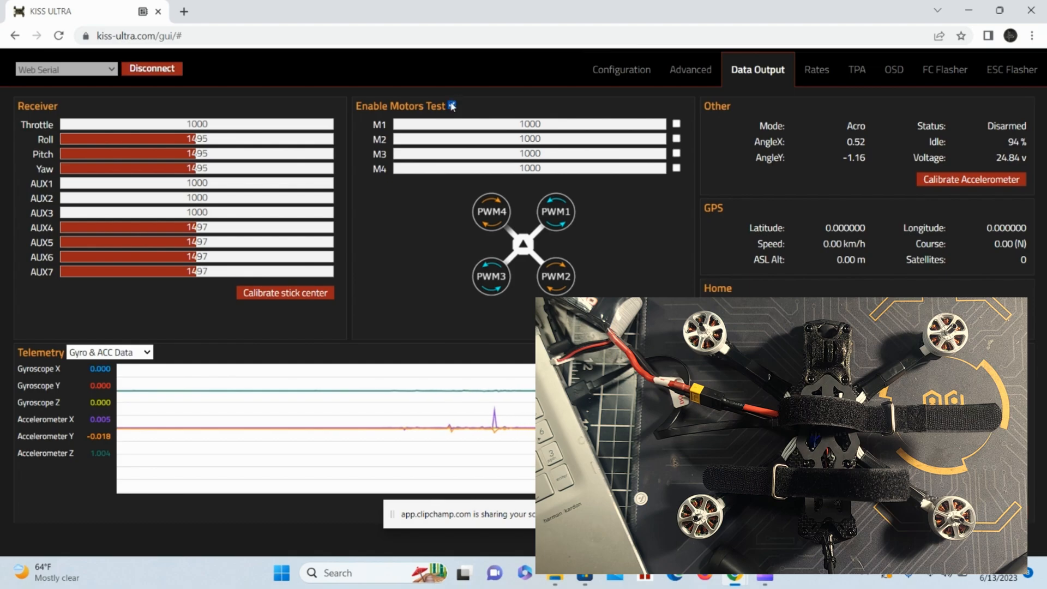
{"action": "left_click", "coordinate": [676, 124]}
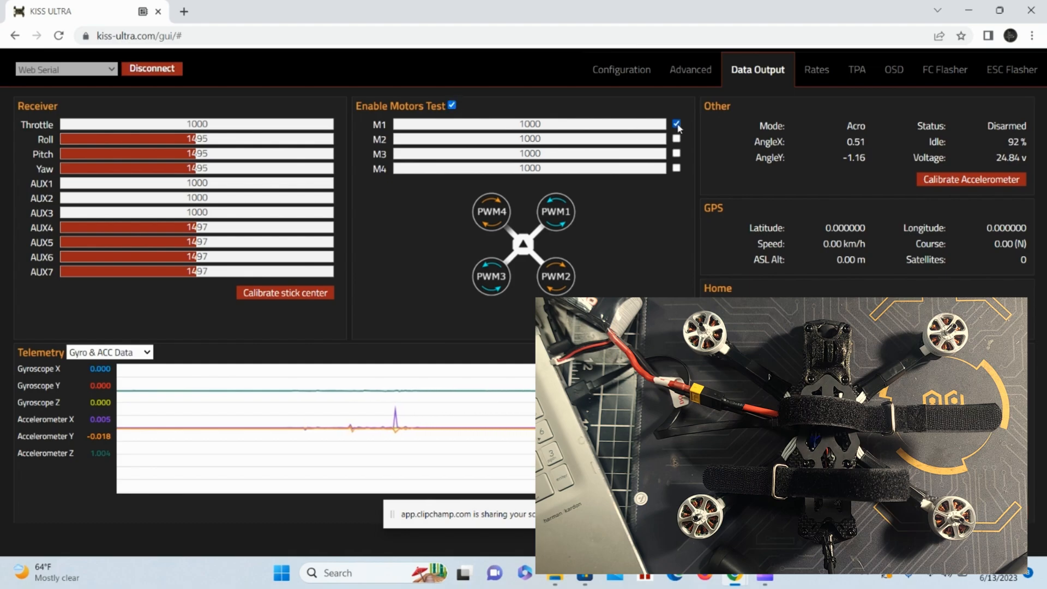
{"action": "left_click", "coordinate": [676, 139]}
{"action": "left_click", "coordinate": [677, 153]}
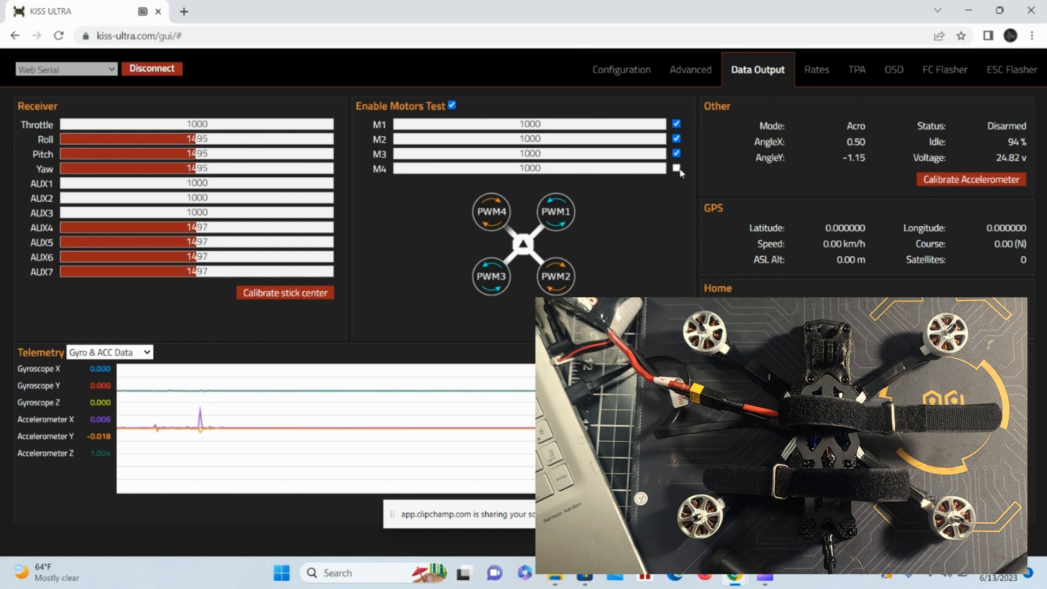
{"action": "left_click", "coordinate": [676, 168]}
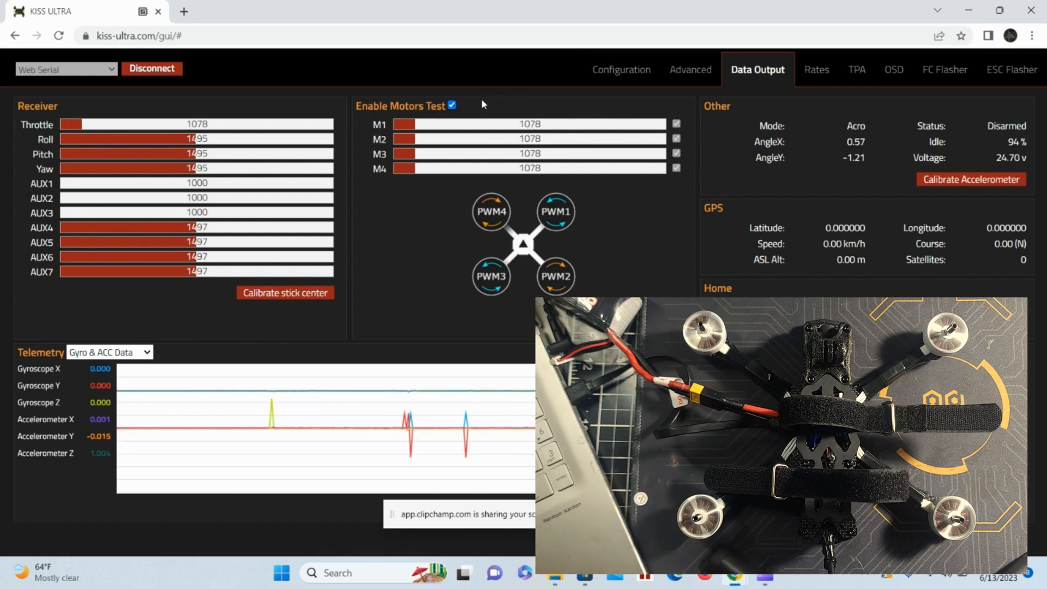
Turn off the motor test, disconnect the flight controller and reconnect it through the KISS FCFC Ultra Serial Interface (COM14).
{"action": "left_click", "coordinate": [452, 106]}
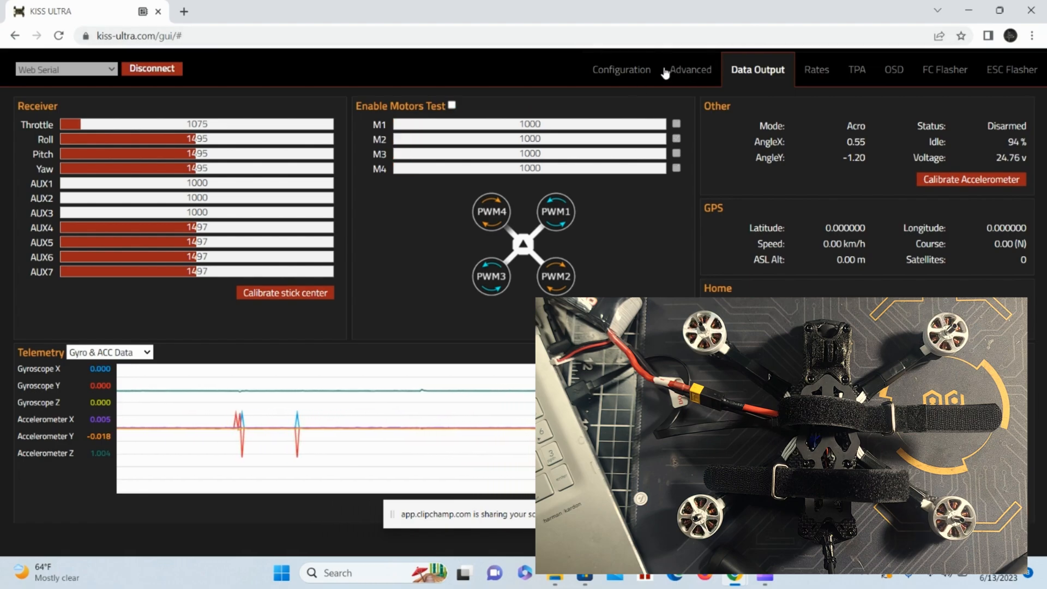
{"action": "left_click", "coordinate": [690, 72]}
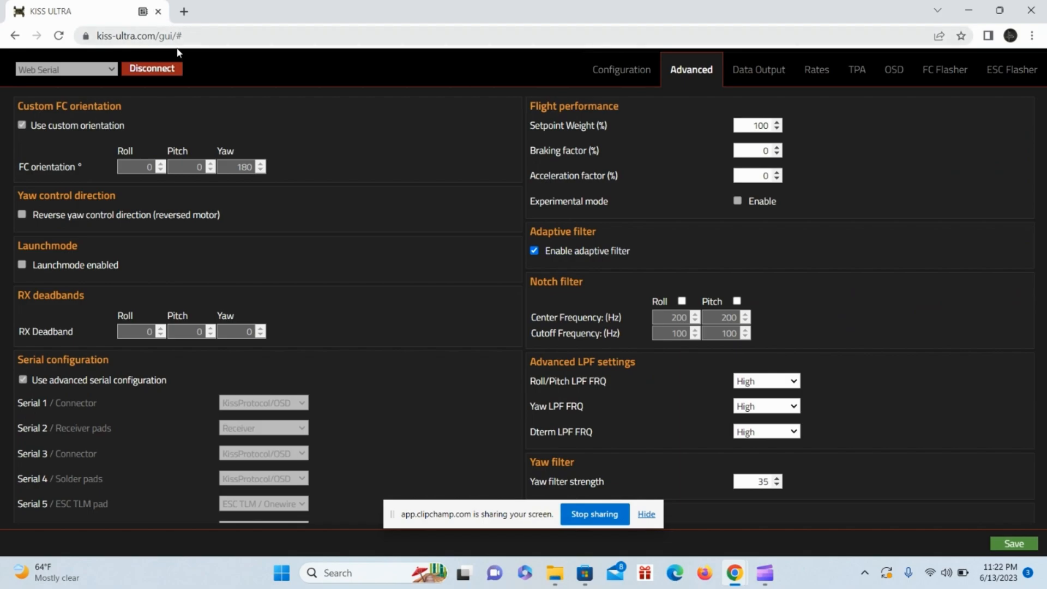
{"action": "left_click", "coordinate": [163, 70]}
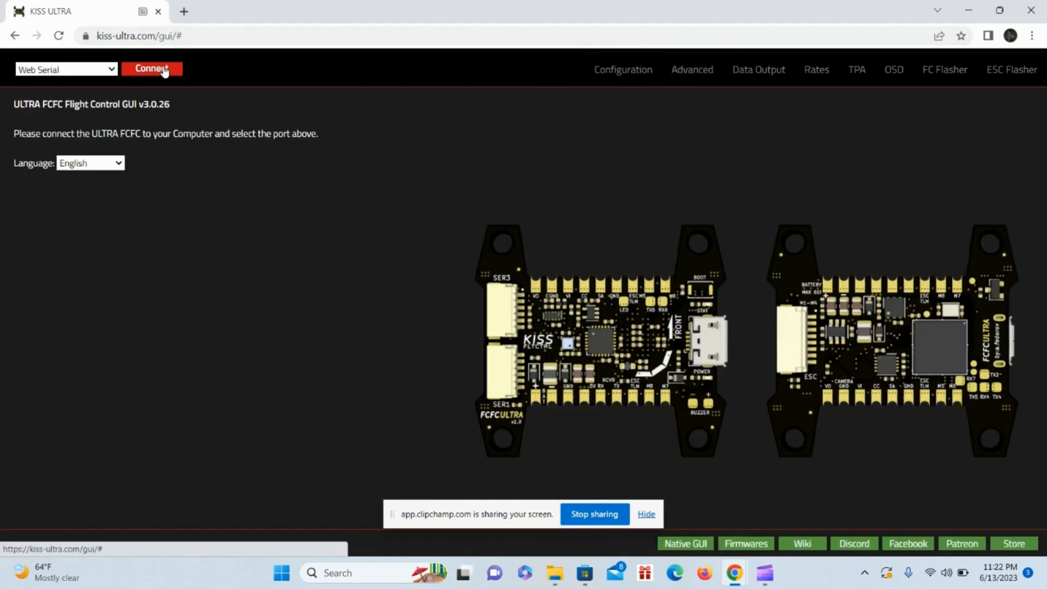
{"action": "left_click", "coordinate": [164, 70]}
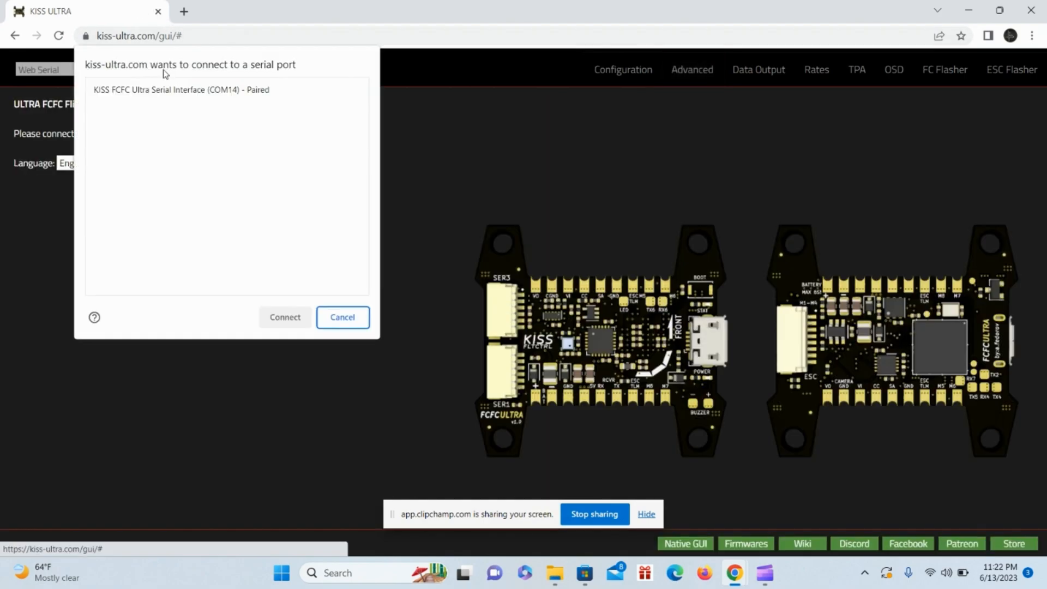
{"action": "left_click", "coordinate": [189, 90]}
{"action": "left_click", "coordinate": [294, 323]}
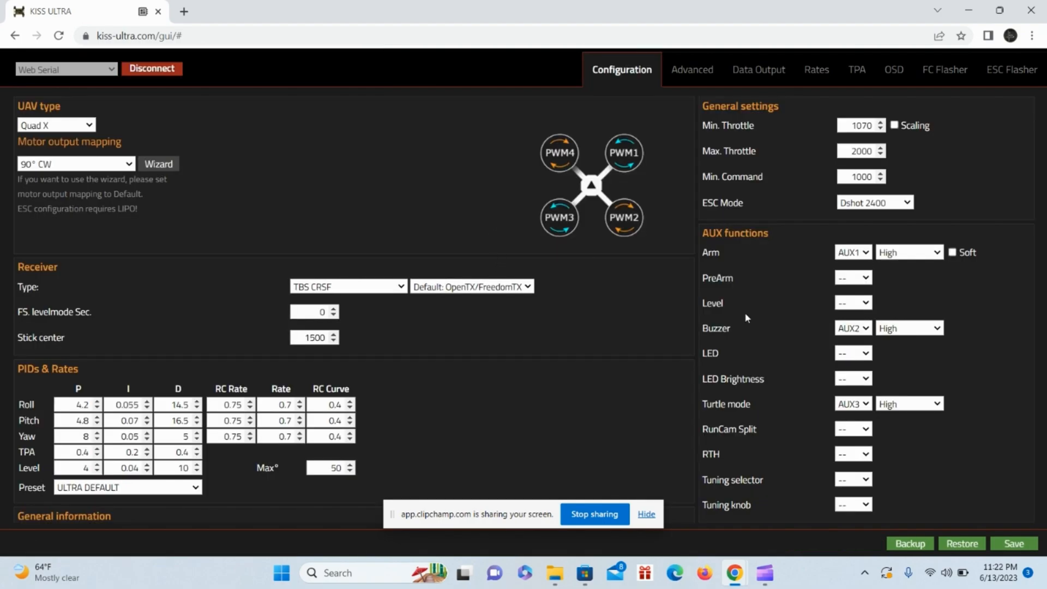
Enable the reversed yaw control direction for reversed motors in the advanced settings and save.
{"action": "left_click", "coordinate": [697, 77]}
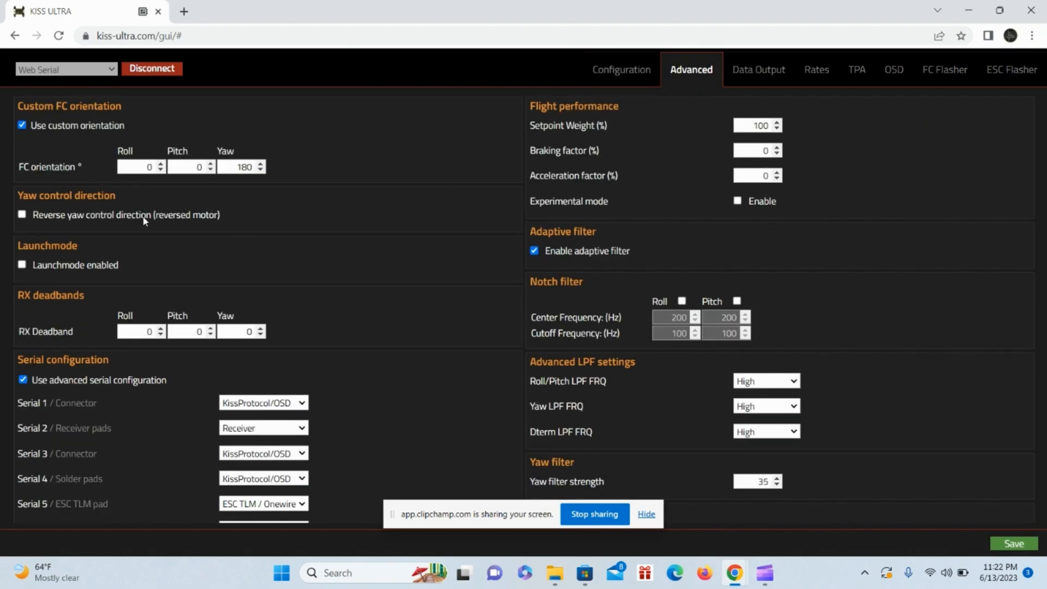
{"action": "left_click", "coordinate": [23, 215]}
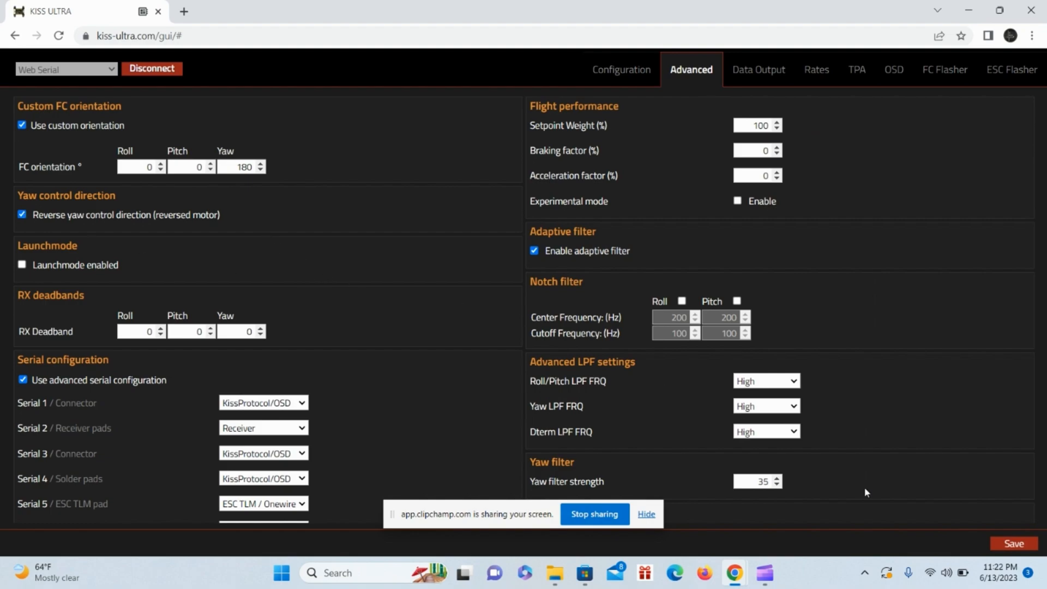
{"action": "left_click", "coordinate": [1014, 543]}
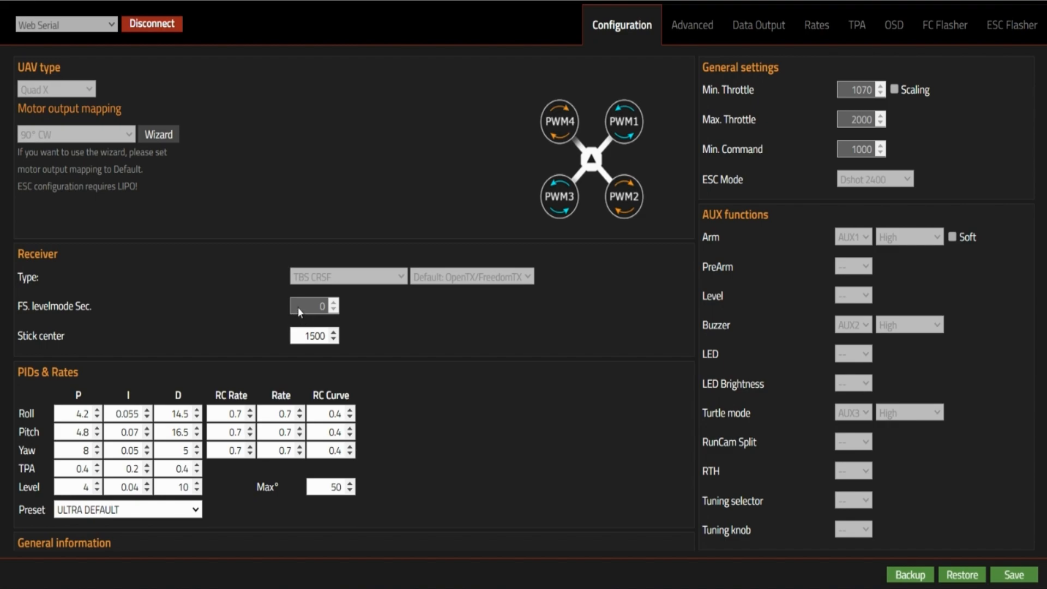
Review the advanced settings from FC orientation to MSP OSD, the motor layout in the configuration, and the receiver and gyro data output.
{"action": "left_click", "coordinate": [693, 34]}
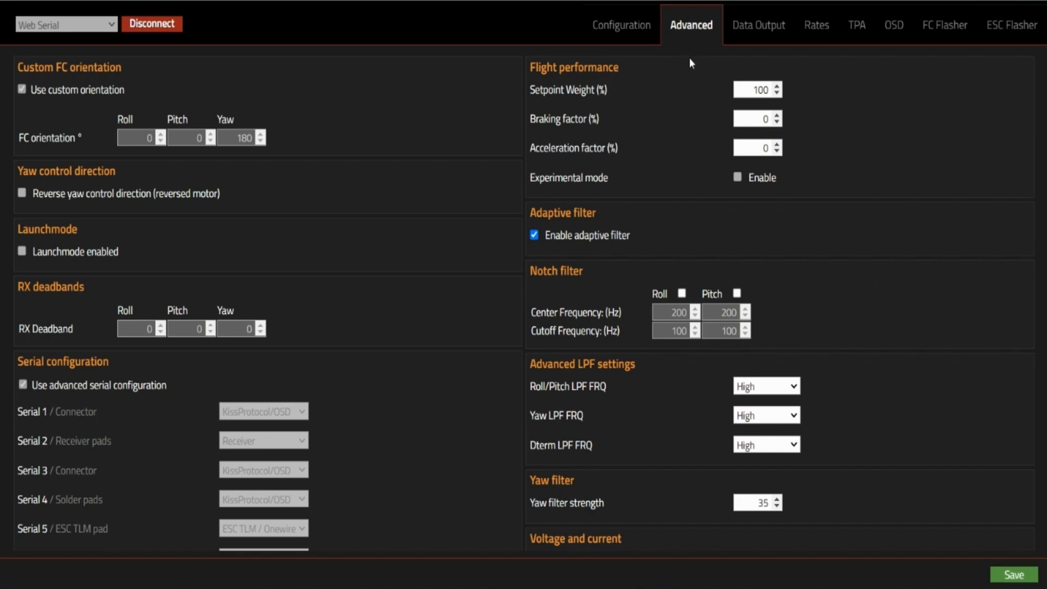
{"action": "scroll", "coordinate": [689, 58], "scroll_direction": "down", "scroll_amount": 7}
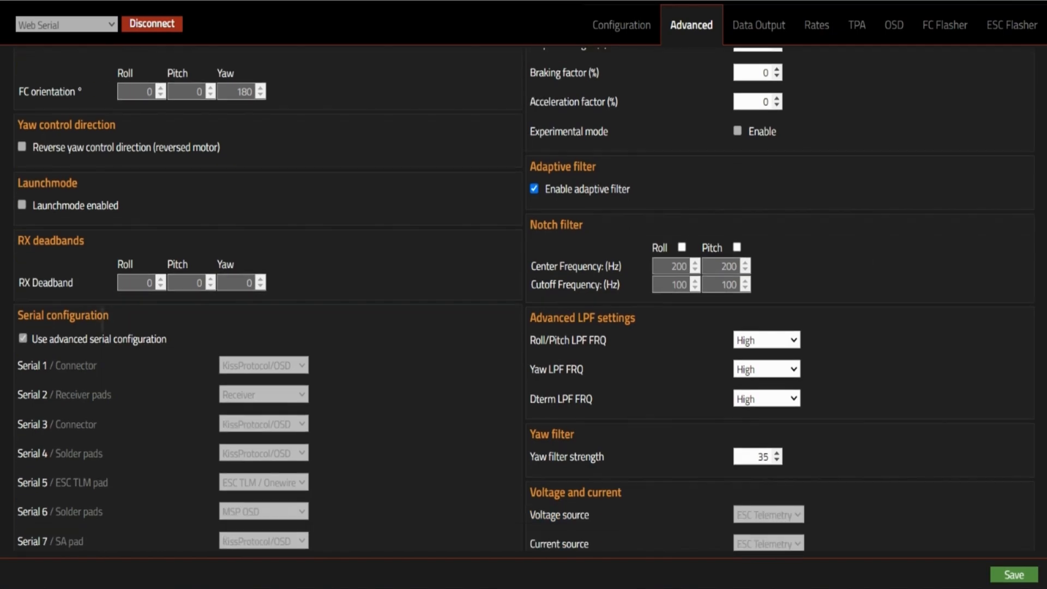
{"action": "scroll", "coordinate": [524, 299], "scroll_direction": "down", "scroll_amount": 1}
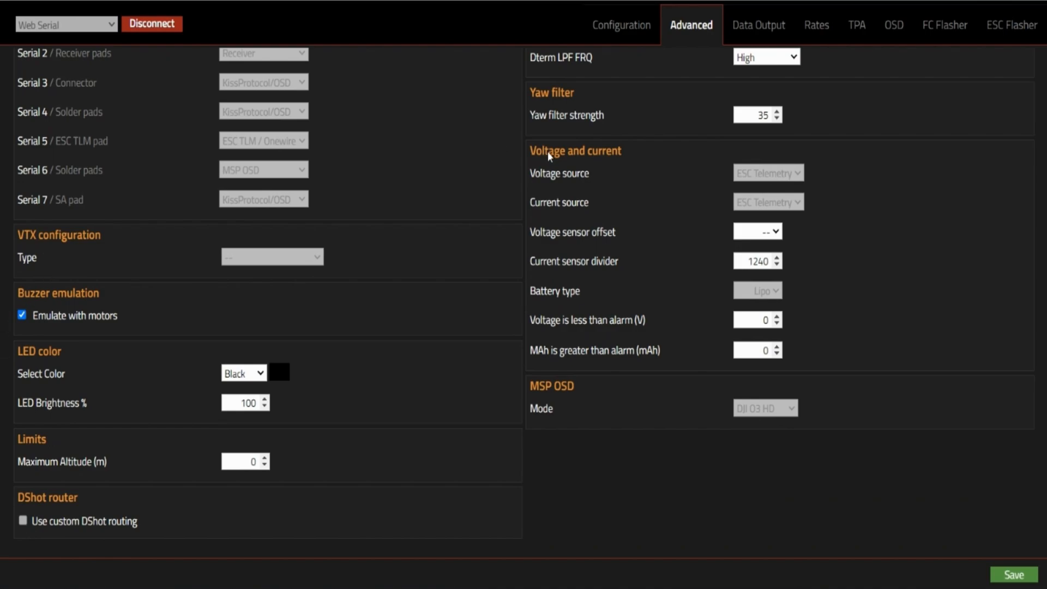
{"action": "left_click", "coordinate": [622, 30]}
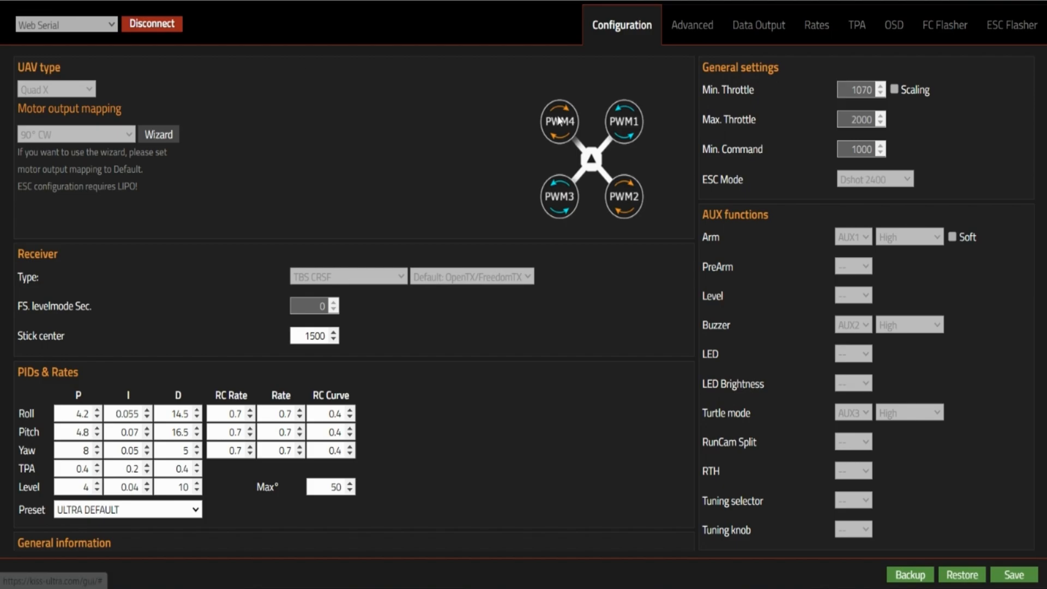
{"action": "left_click", "coordinate": [694, 34]}
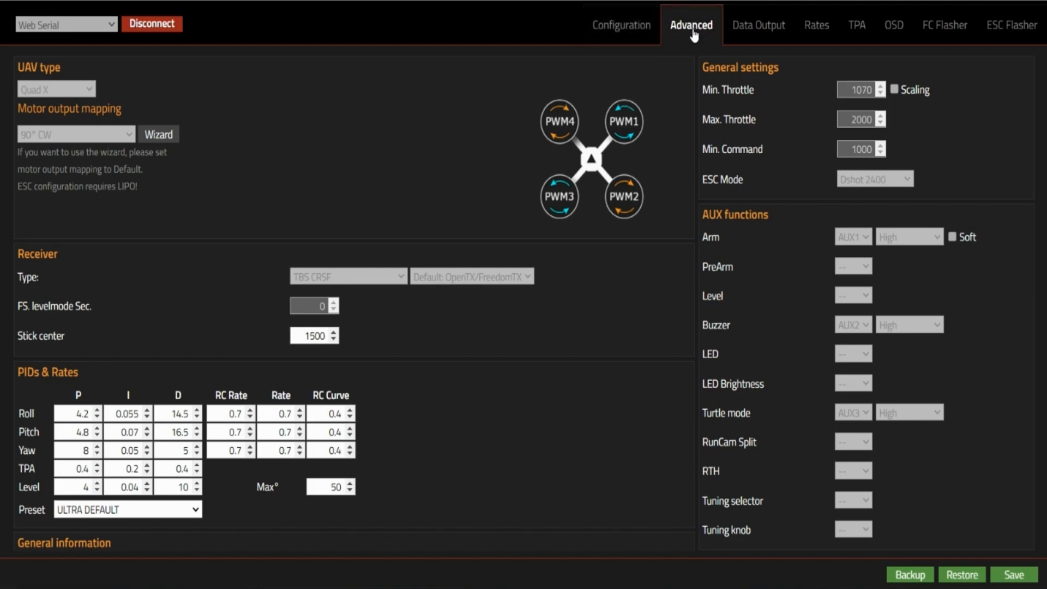
{"action": "scroll", "coordinate": [221, 434], "scroll_direction": "down", "scroll_amount": 6}
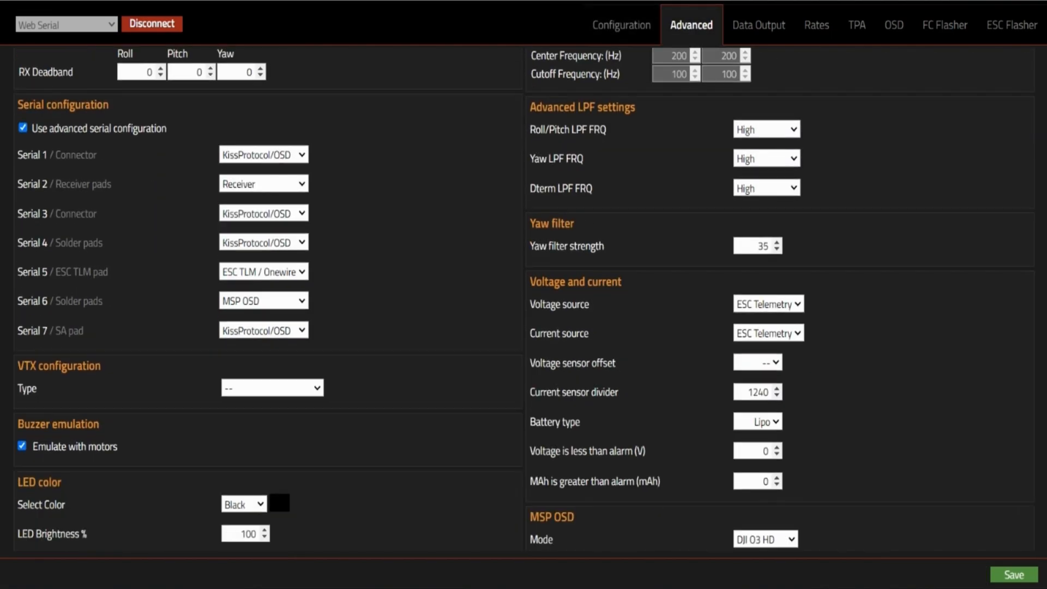
{"action": "scroll", "coordinate": [525, 295], "scroll_direction": "down", "scroll_amount": 2}
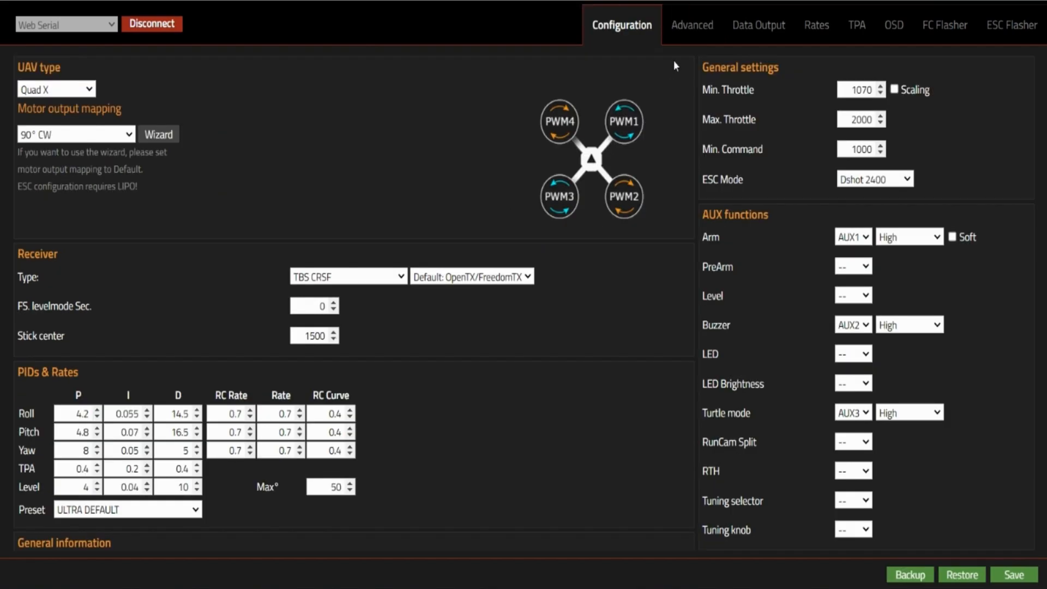
{"action": "left_click", "coordinate": [694, 28]}
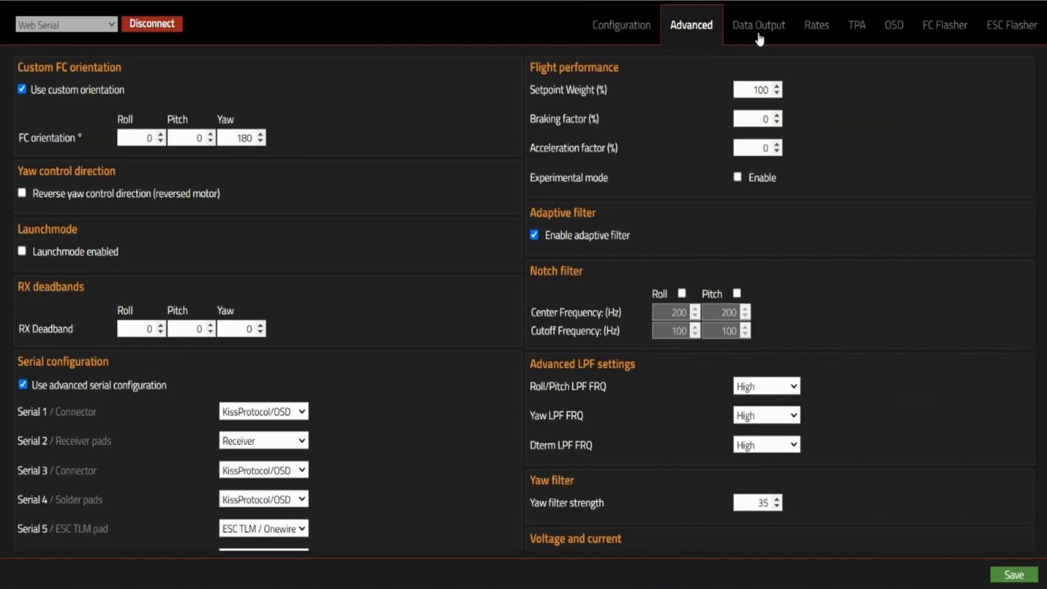
{"action": "left_click", "coordinate": [758, 38]}
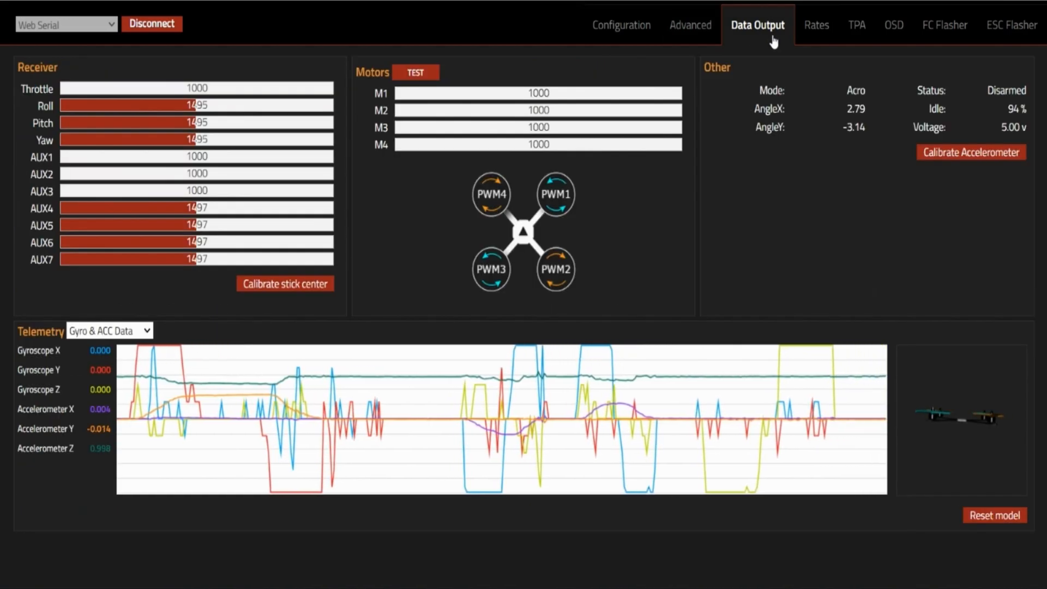
Set the RC Rate for roll, pitch and yaw to 0.75 and save the rates.
{"action": "left_click", "coordinate": [818, 30]}
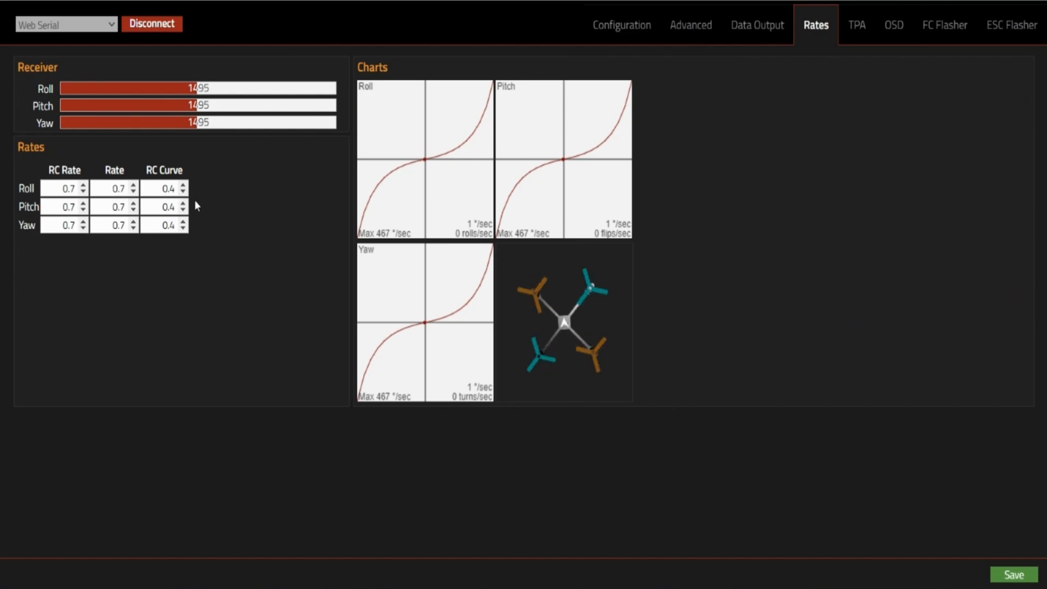
{"action": "left_click", "coordinate": [83, 186]}
{"action": "left_click", "coordinate": [82, 186]}
{"action": "left_click", "coordinate": [82, 186]}
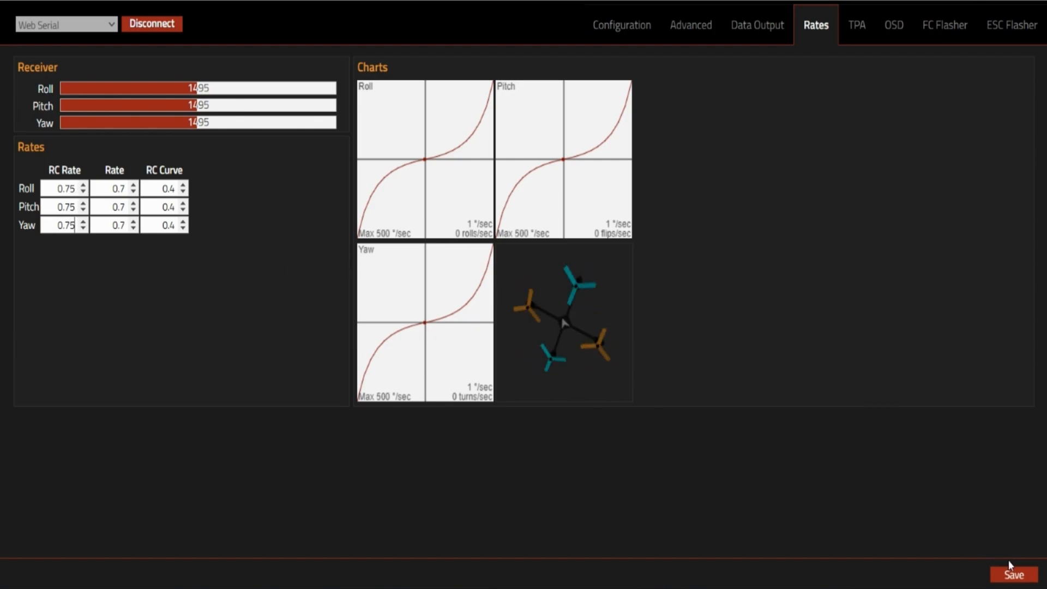
{"action": "left_click", "coordinate": [1014, 577]}
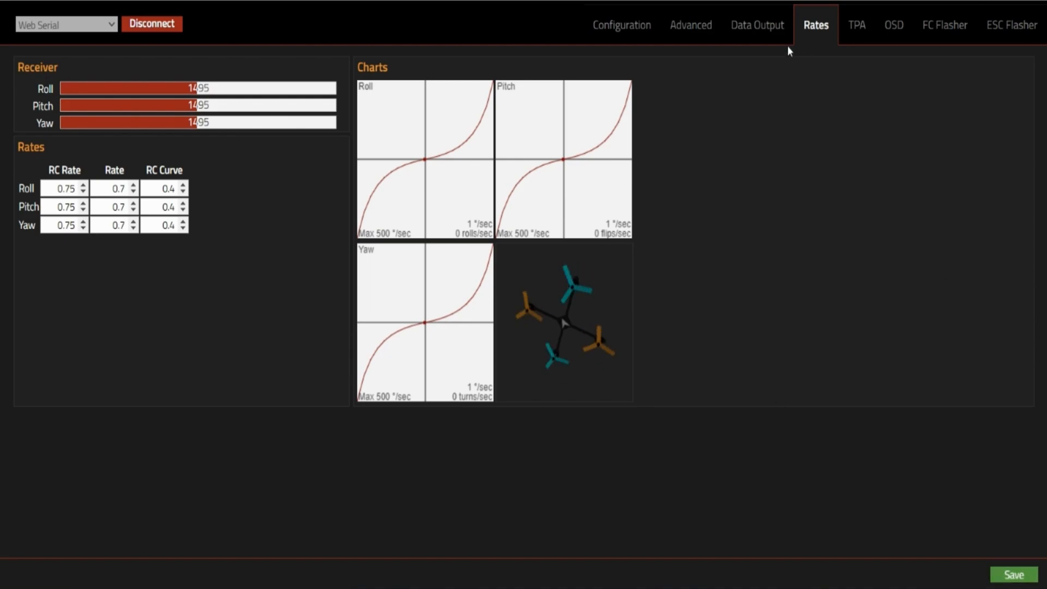
Look over the TPA influence values and the OSD mirror, and recheck the rates and advanced settings.
{"action": "left_click", "coordinate": [862, 26]}
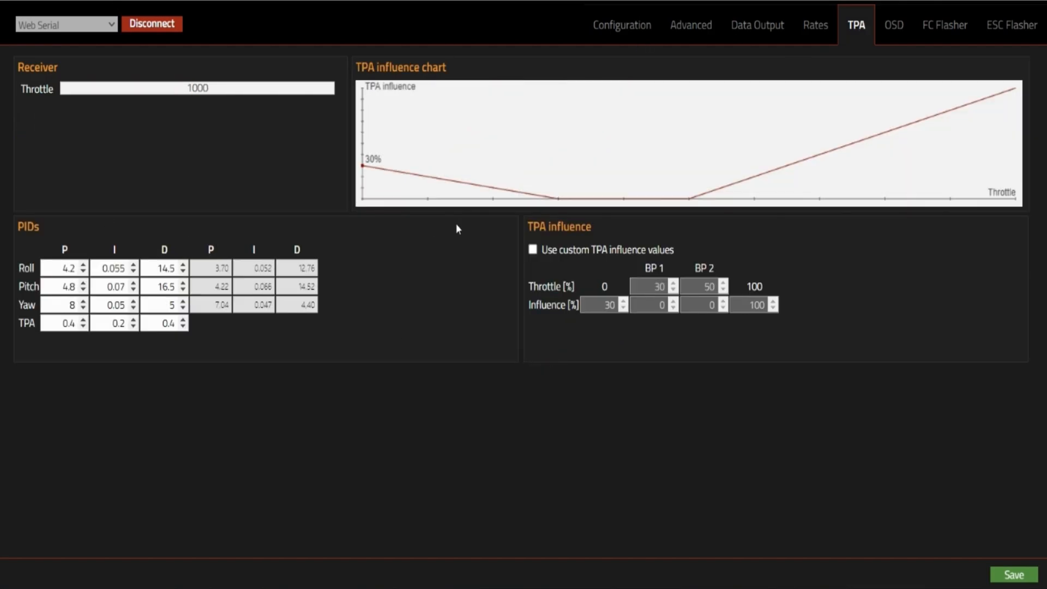
{"action": "left_click", "coordinate": [887, 32]}
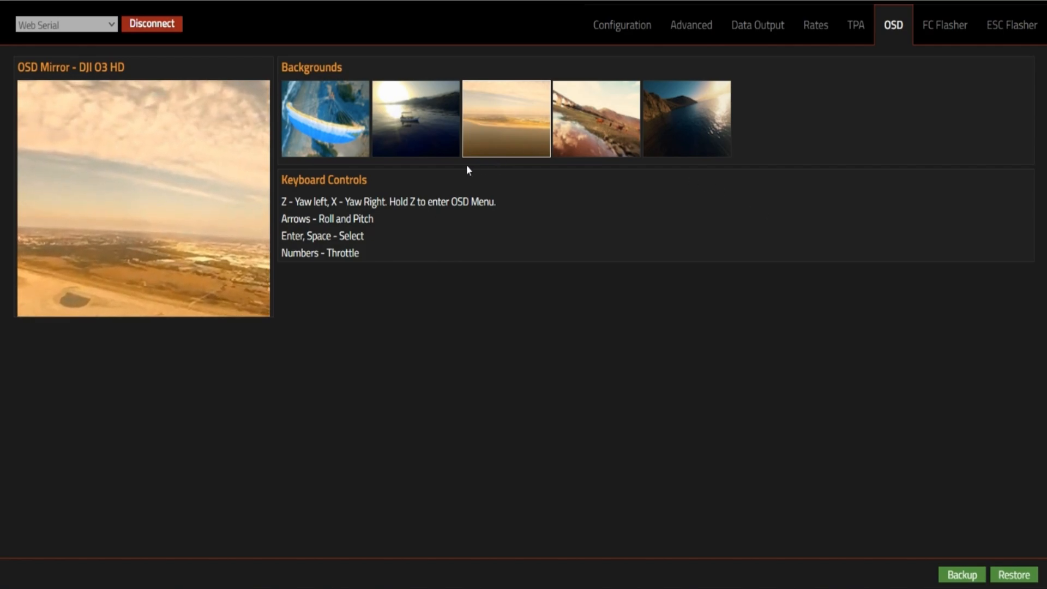
{"action": "left_click", "coordinate": [815, 33]}
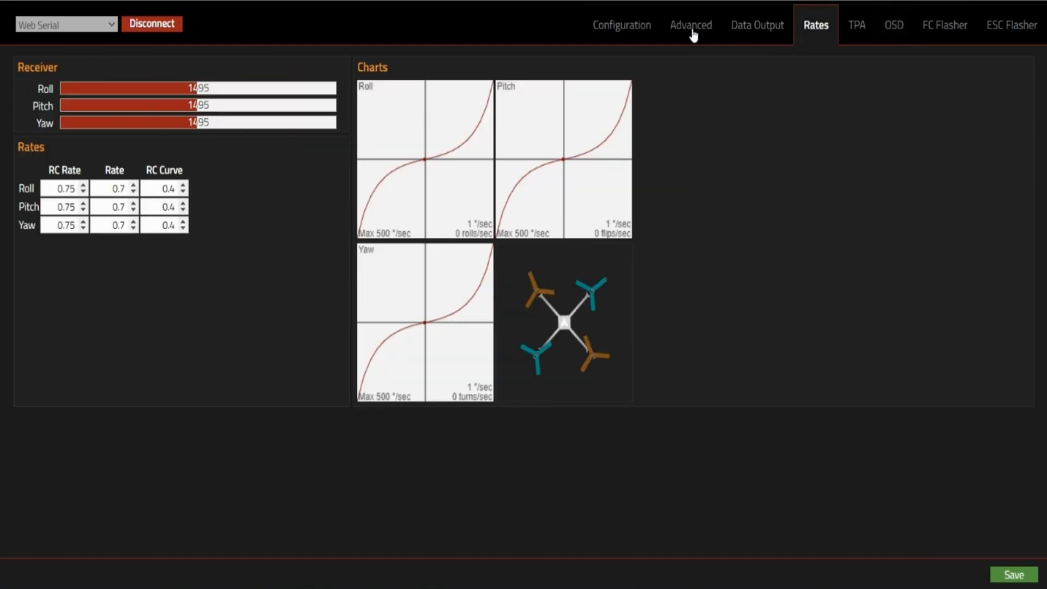
{"action": "left_click", "coordinate": [691, 34]}
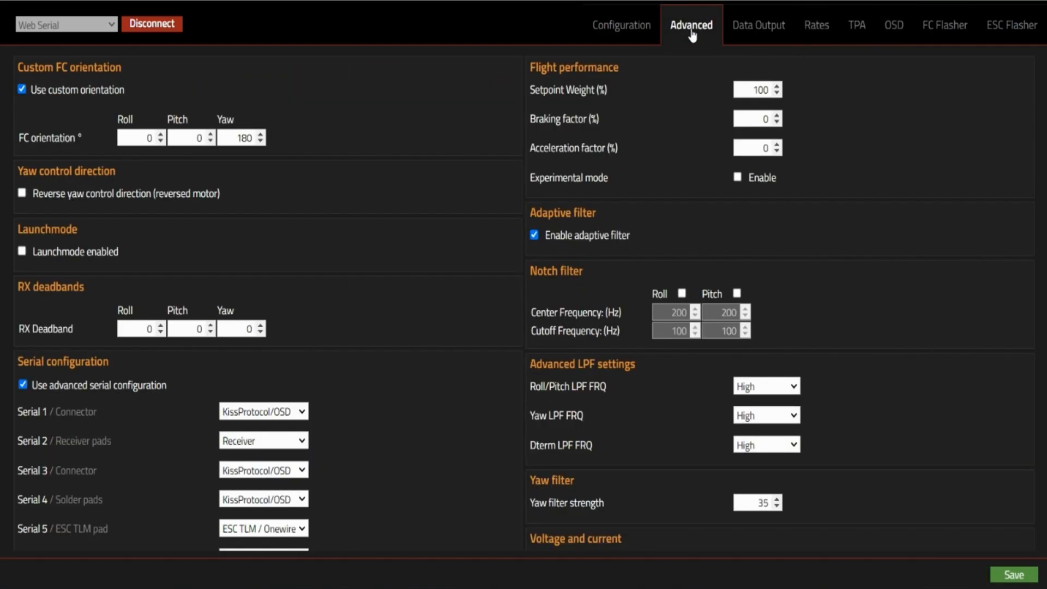